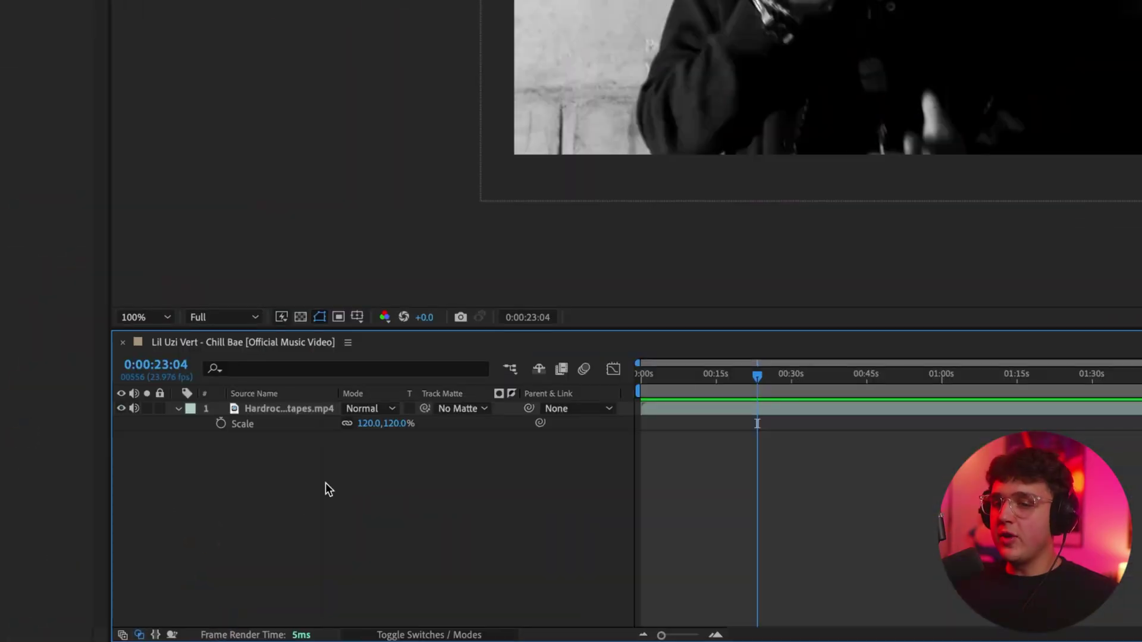
Create a new adjustment layer above the video layer in the composition.
right_click(326, 483)
mouse_move(377, 420)
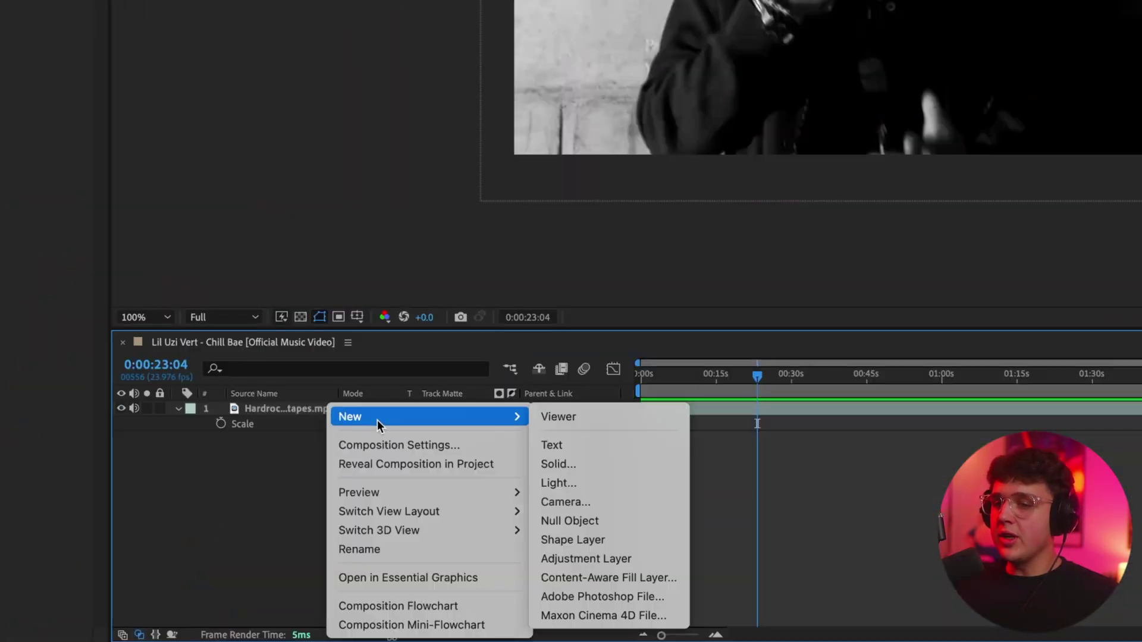
click(594, 560)
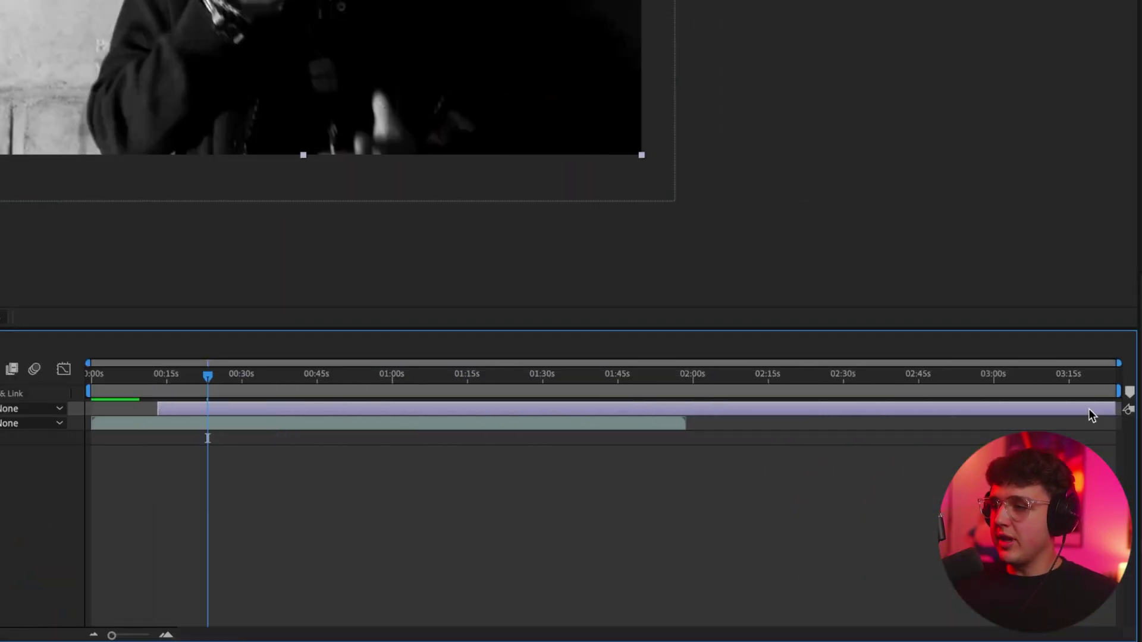
Trim the adjustment layer to a short segment of under two seconds around the cut near 0:00:14:18 and delete the excess.
key(=)
key(=)
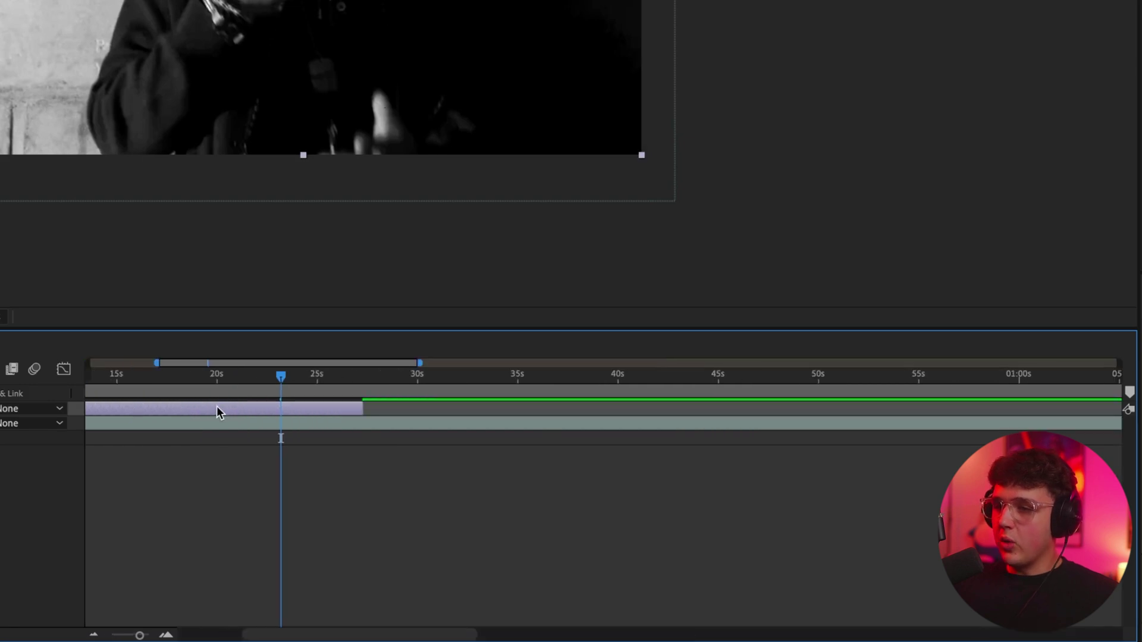
key(-)
drag(238, 362, 193, 388)
click(187, 390)
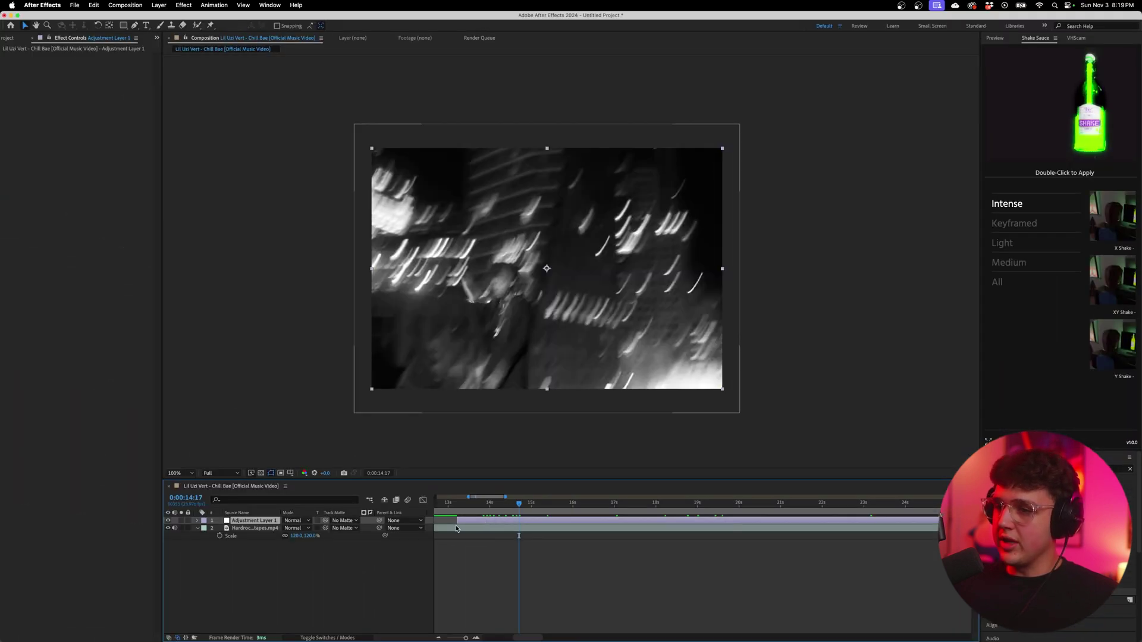
mouse_move(519, 505)
mouse_down()
mouse_move(557, 504)
mouse_move(521, 505)
mouse_up()
key(super+shift+d)
key(Delete)
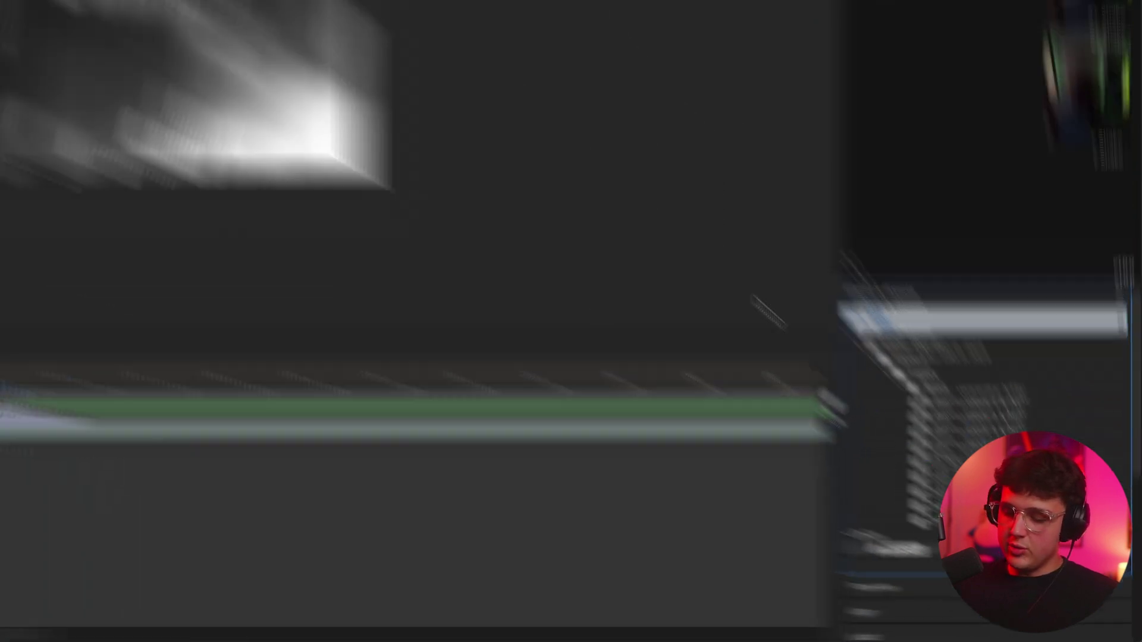
Find the Lumetri Color effect and apply it to the adjustment layer.
key(super+f)
text(lumetri color)
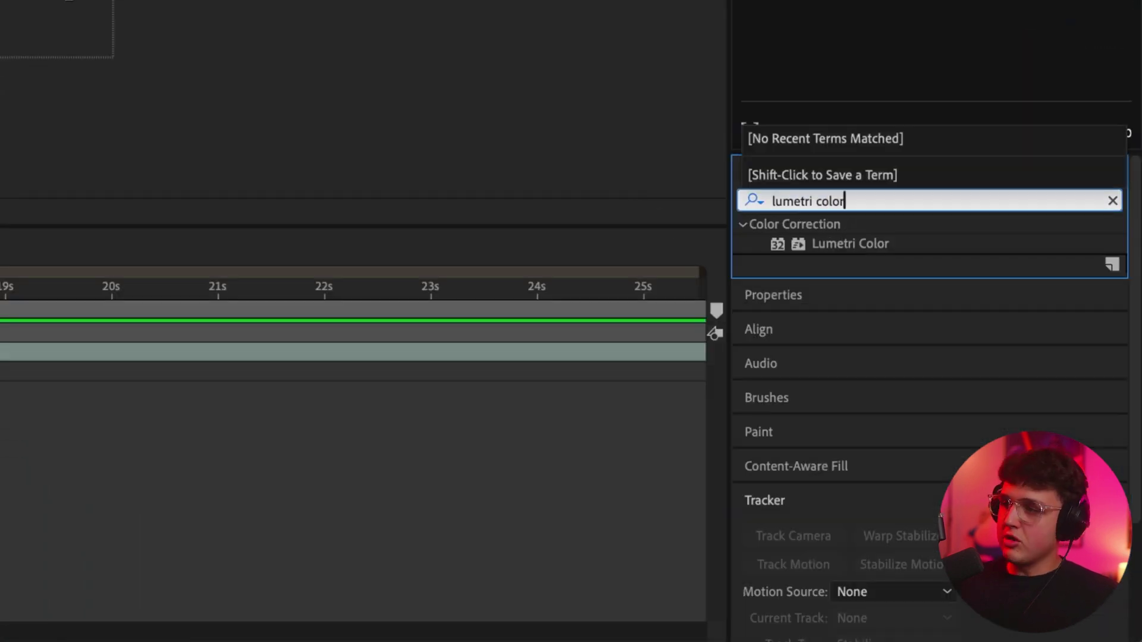
drag(862, 241, 871, 355)
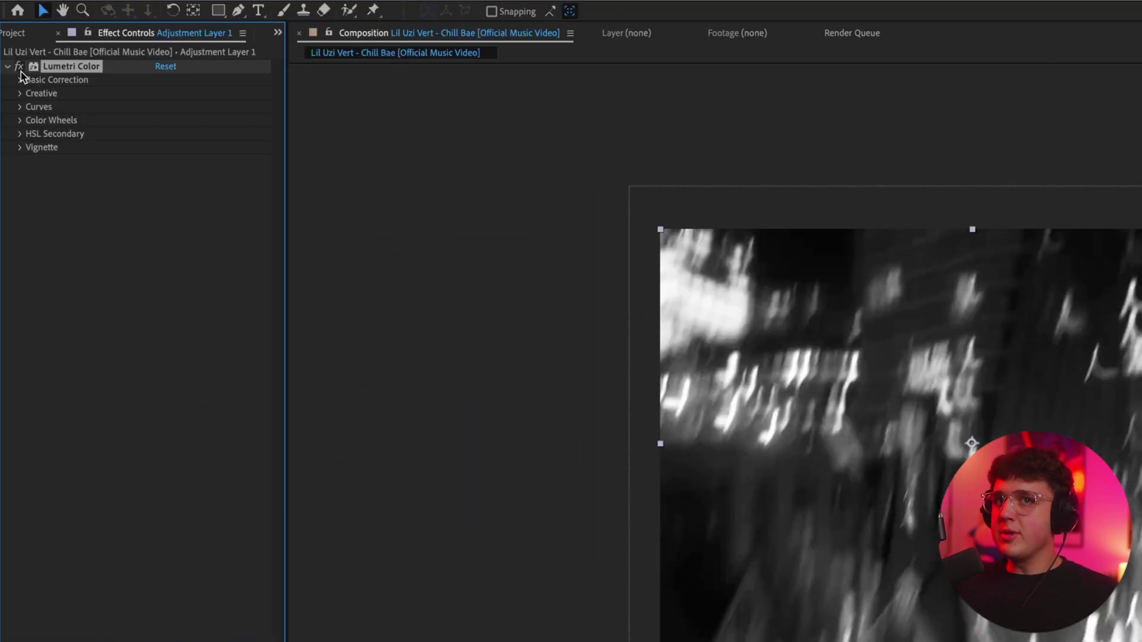
Keyframe the Lumetri Color Exposure on the adjustment layer so that it rises to 4.5 at 0:00:14:19.
click(20, 79)
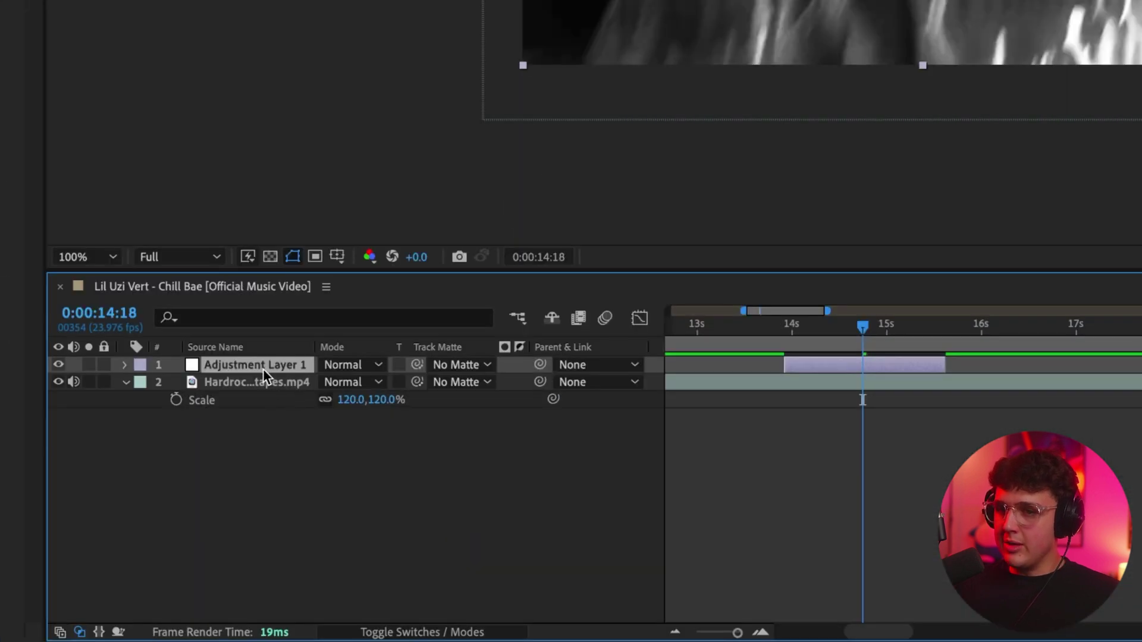
key(u)
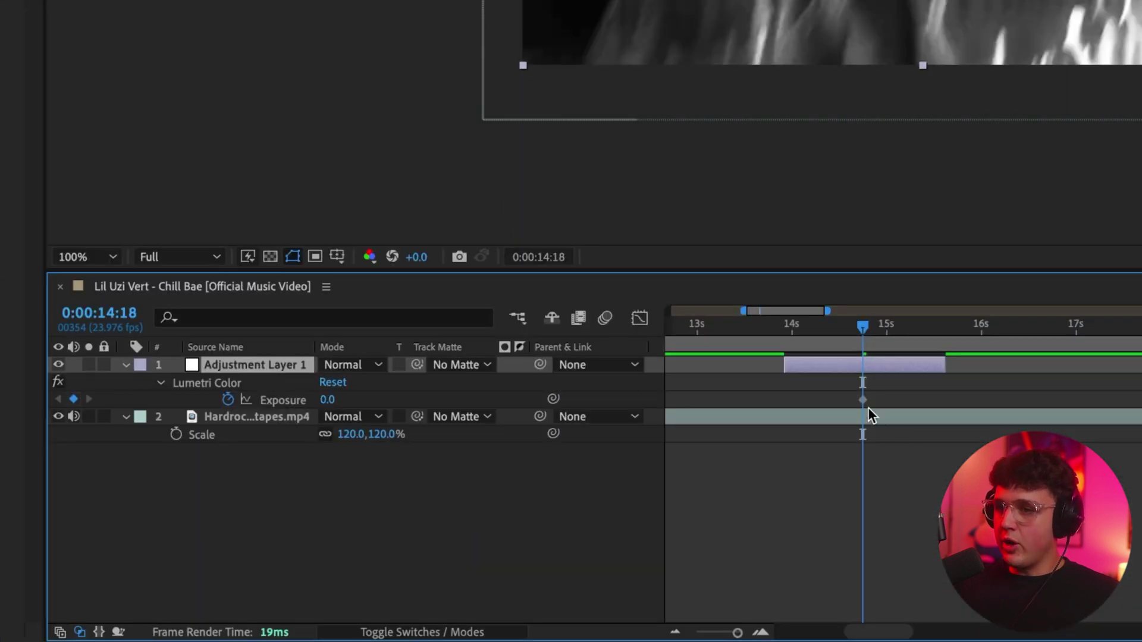
drag(864, 400, 867, 400)
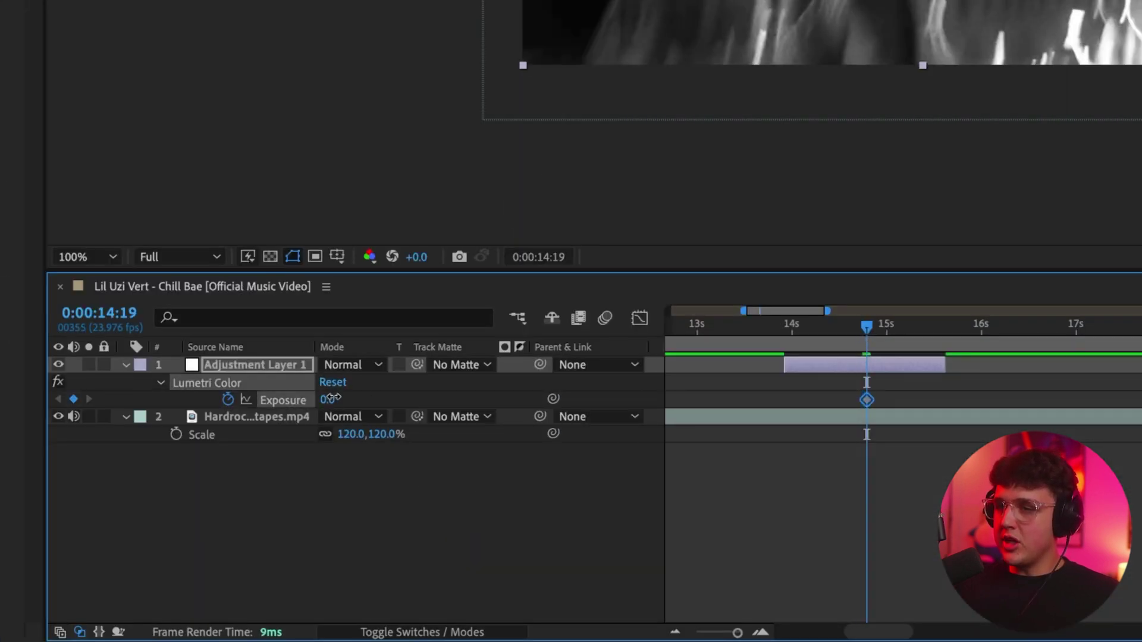
drag(336, 396, 373, 394)
Set the Exposure back to 0 with a keyframe just after the 4.5 peak and preview the flash.
mouse_move(866, 326)
mouse_down()
mouse_move(851, 326)
mouse_move(877, 339)
mouse_up()
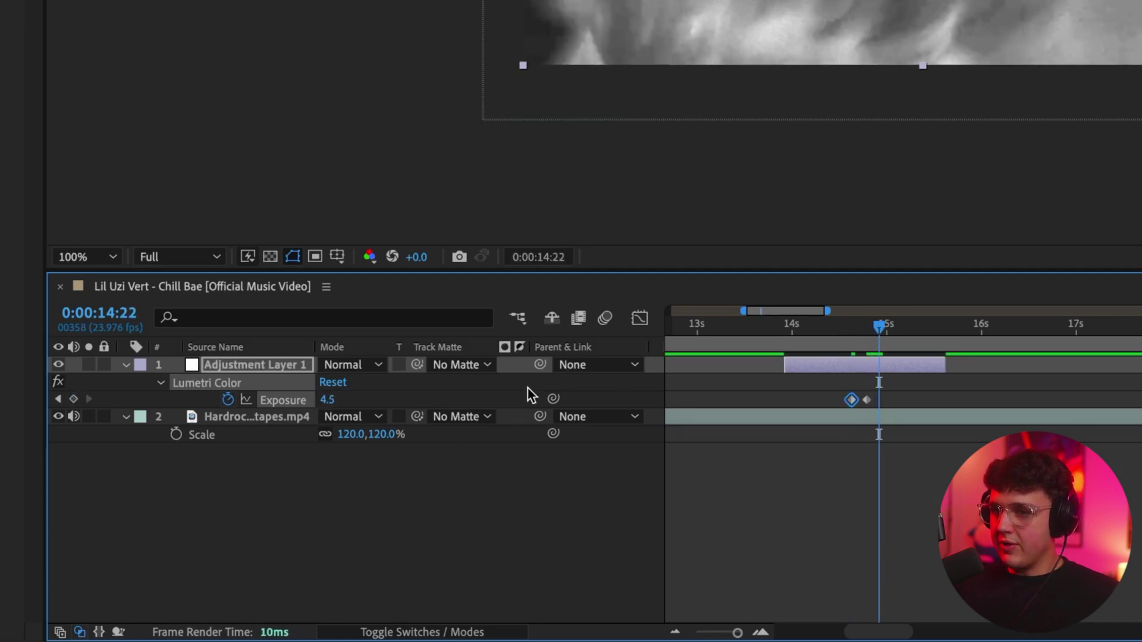
click(329, 400)
text(0)
key(Return)
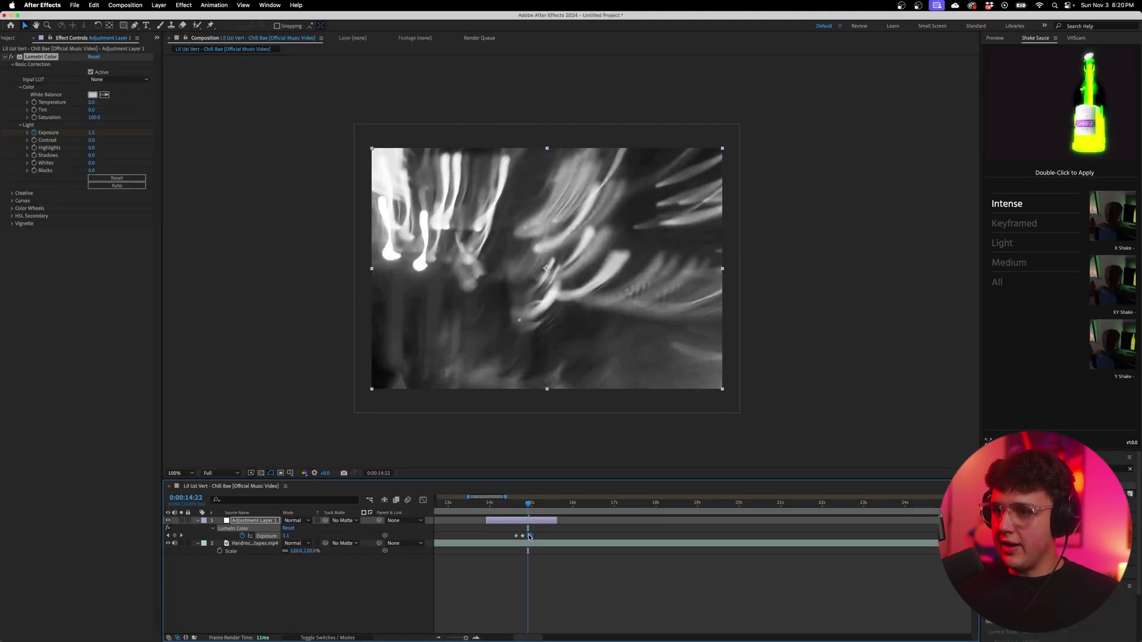
drag(879, 327, 835, 334)
mouse_move(509, 506)
mouse_down()
mouse_move(529, 510)
mouse_move(512, 509)
mouse_up()
key(space)
Move the adjustment layer along the timeline so its middle Exposure keyframe sits on the cut at 0:00:15:11.
click(550, 512)
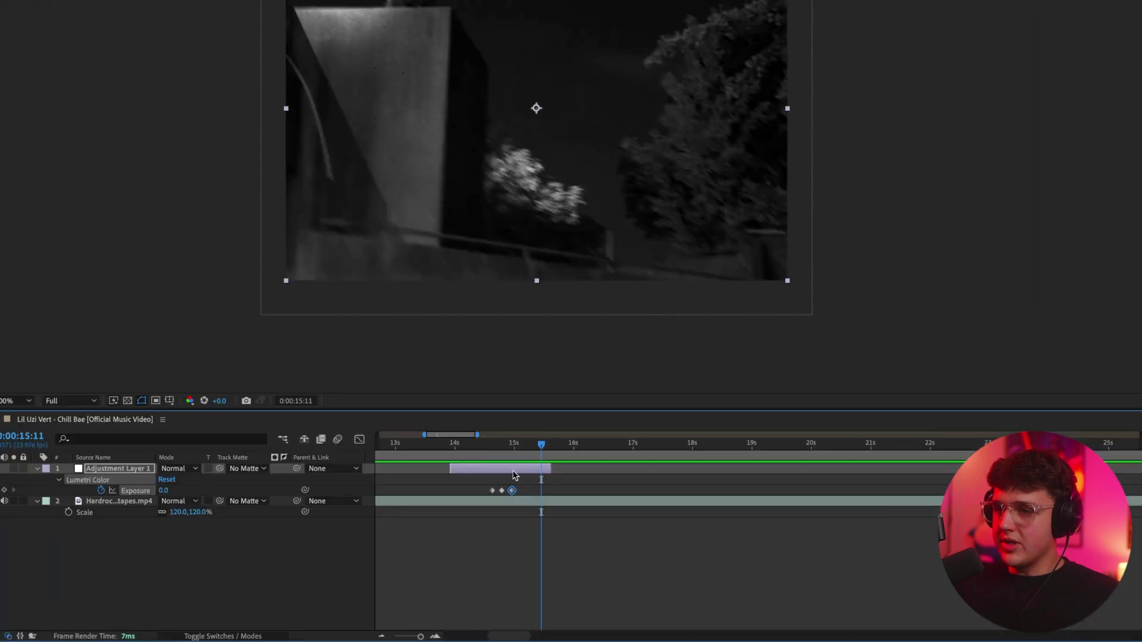
drag(511, 474, 551, 512)
click(522, 444)
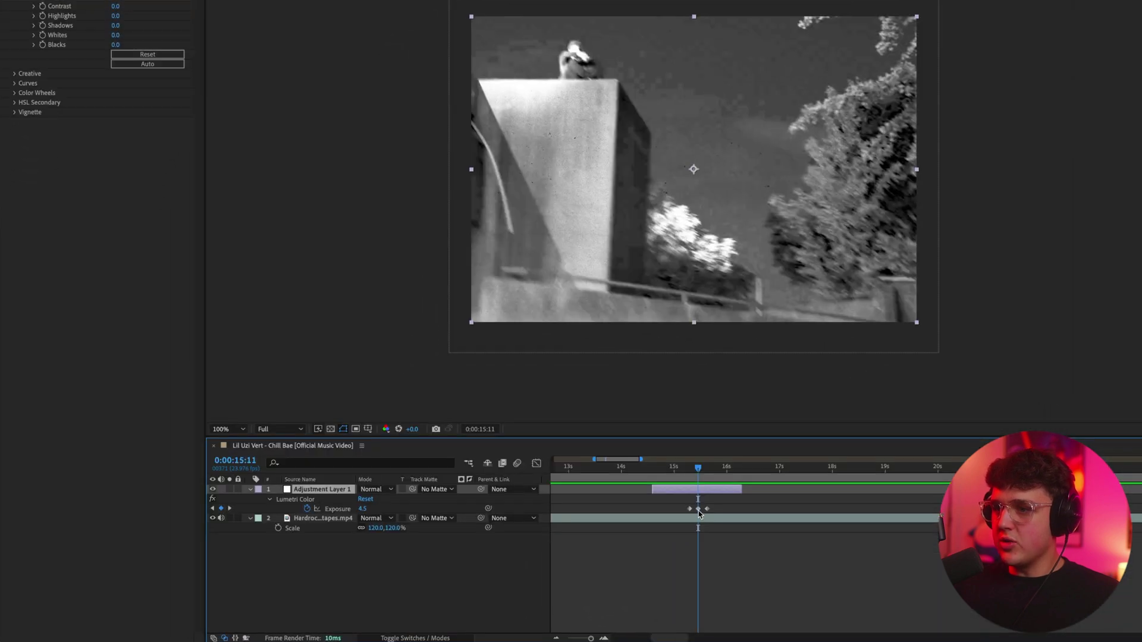
Raise the three Exposure keyframes together so the peak at 0:00:15:11 is 7.0, and play back the flash.
drag(369, 511, 402, 511)
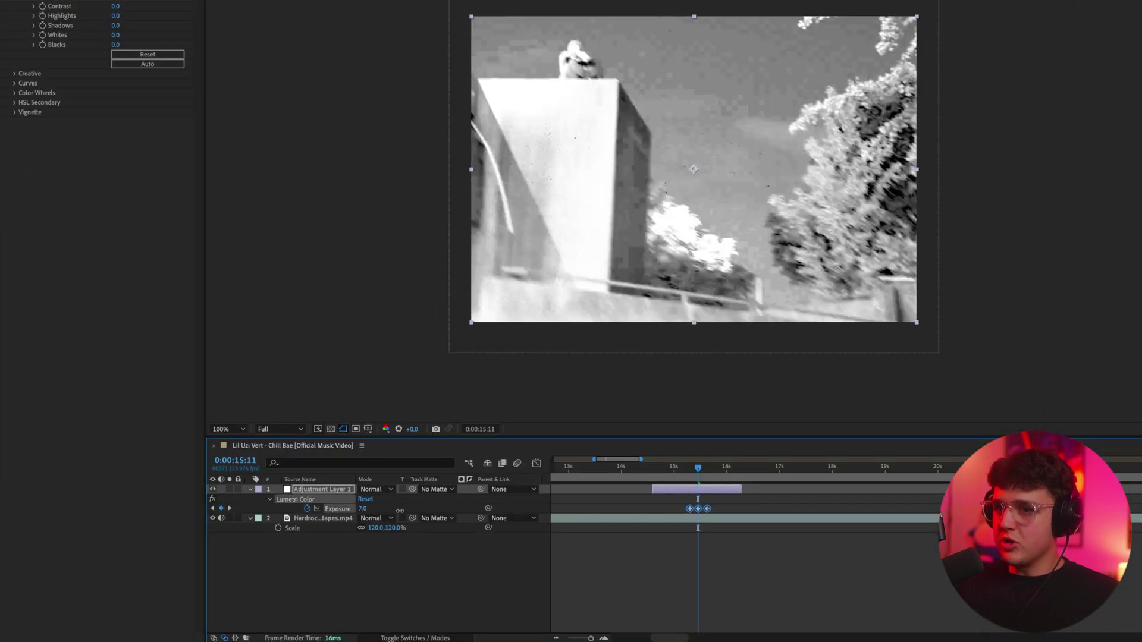
drag(698, 470, 684, 473)
click(673, 509)
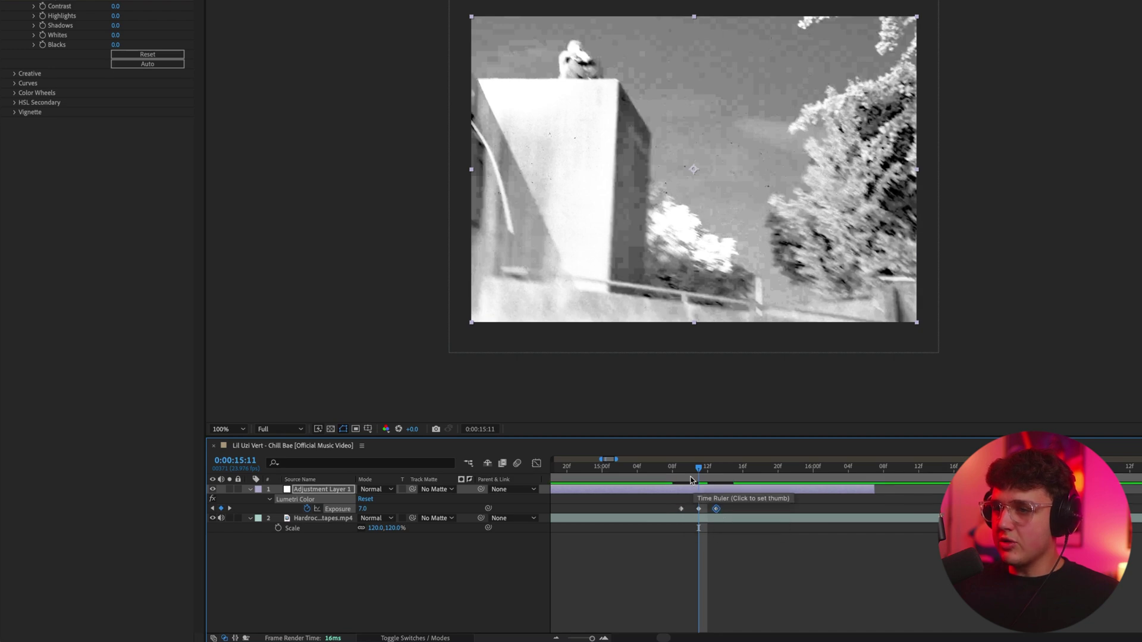
click(649, 476)
key(space)
key(space)
Apply Easy Ease to all three Exposure keyframes.
drag(685, 476, 726, 510)
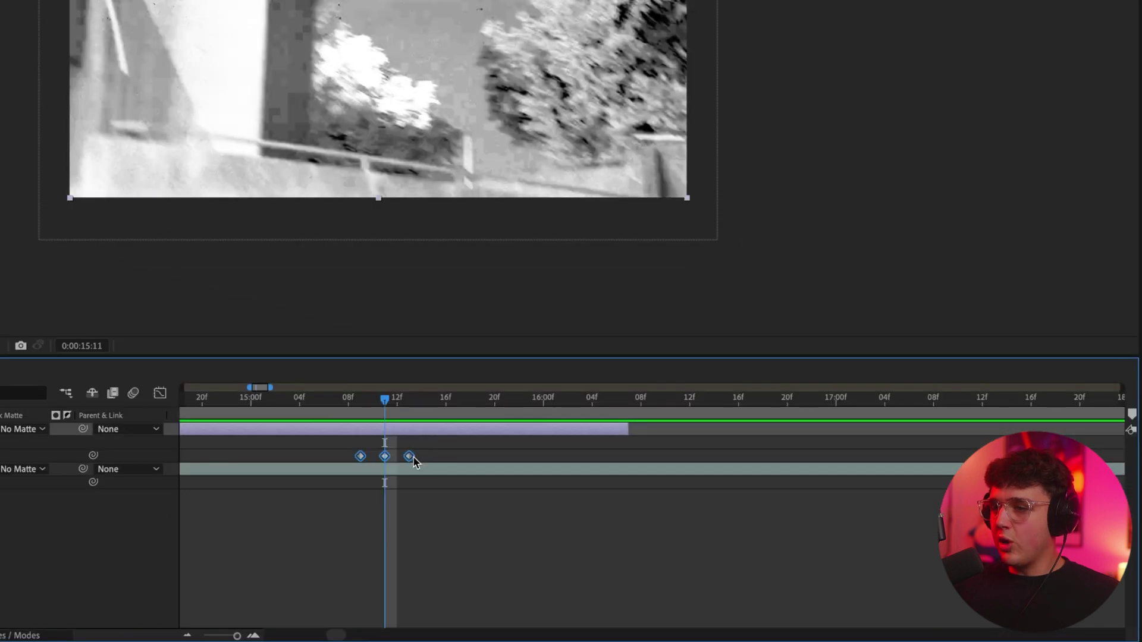
right_click(408, 457)
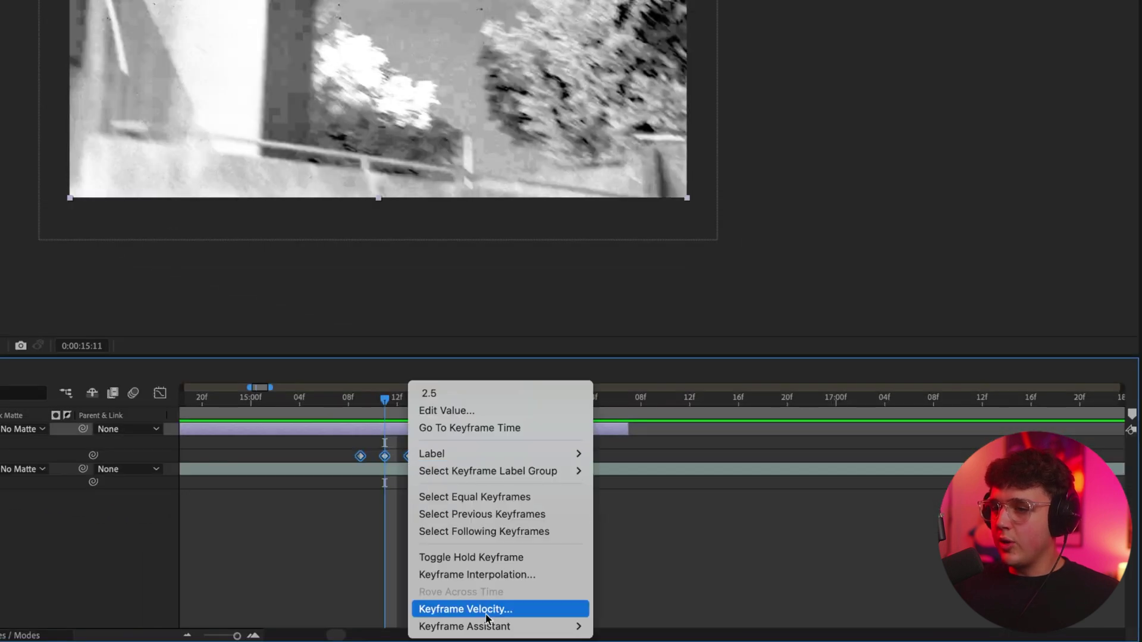
mouse_move(485, 631)
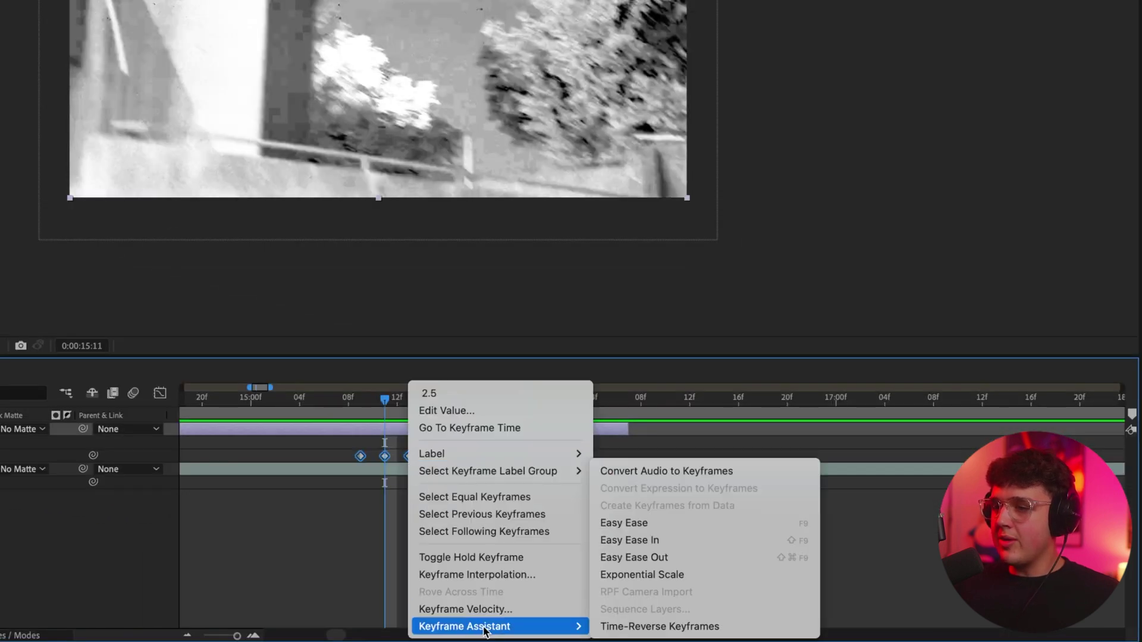
click(665, 522)
Spread the outer Exposure keyframes to about 0:00:15:06 and 0:00:15:16 and preview the softer flash.
drag(355, 403, 384, 421)
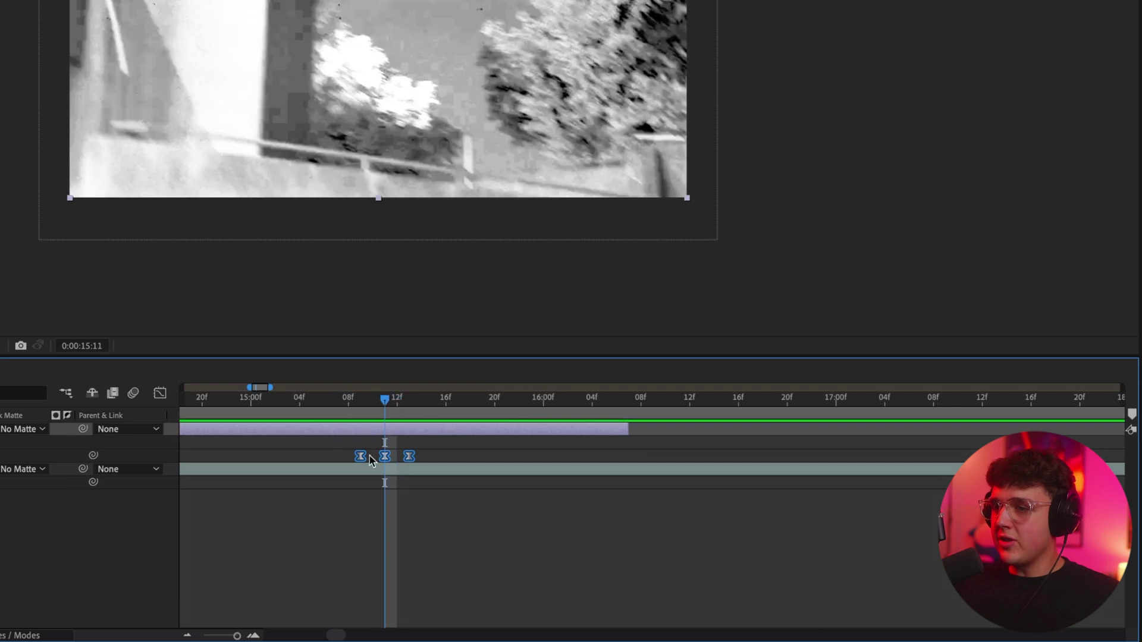
click(350, 447)
drag(360, 456, 336, 456)
drag(409, 456, 442, 463)
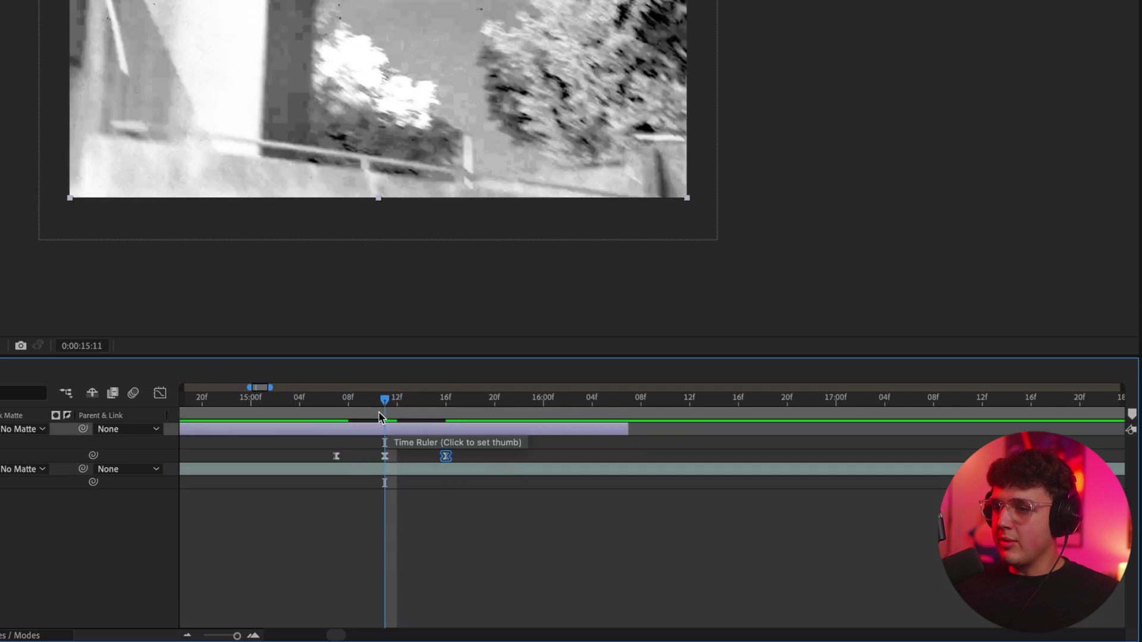
drag(336, 456, 323, 456)
click(238, 400)
key(space)
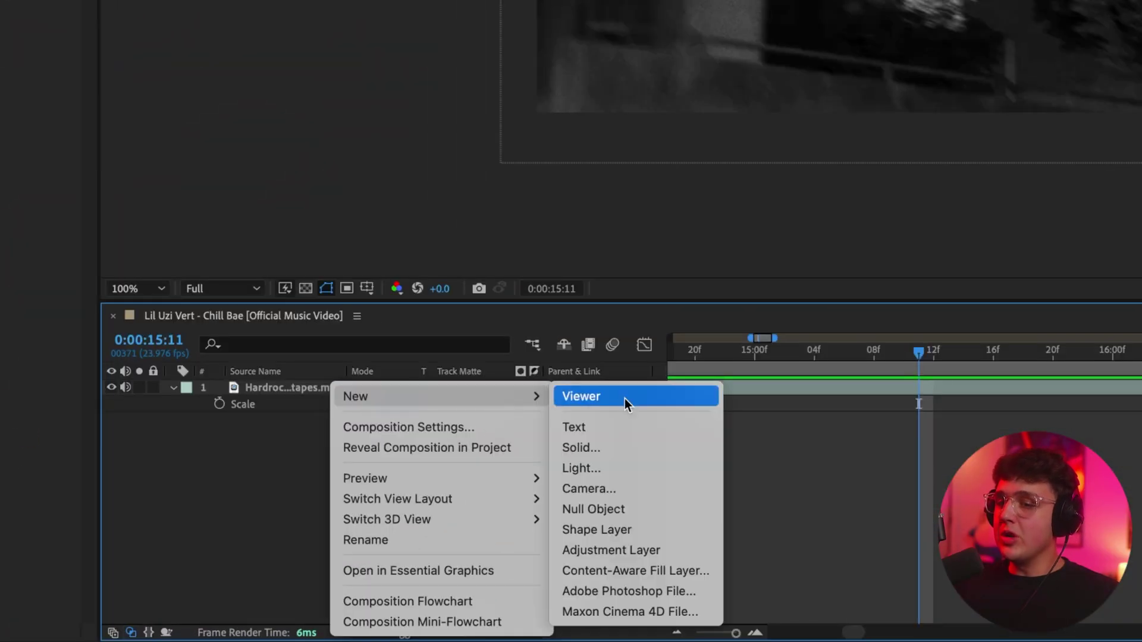
Create a white solid and a black solid above the video layer and hide the black one.
click(612, 444)
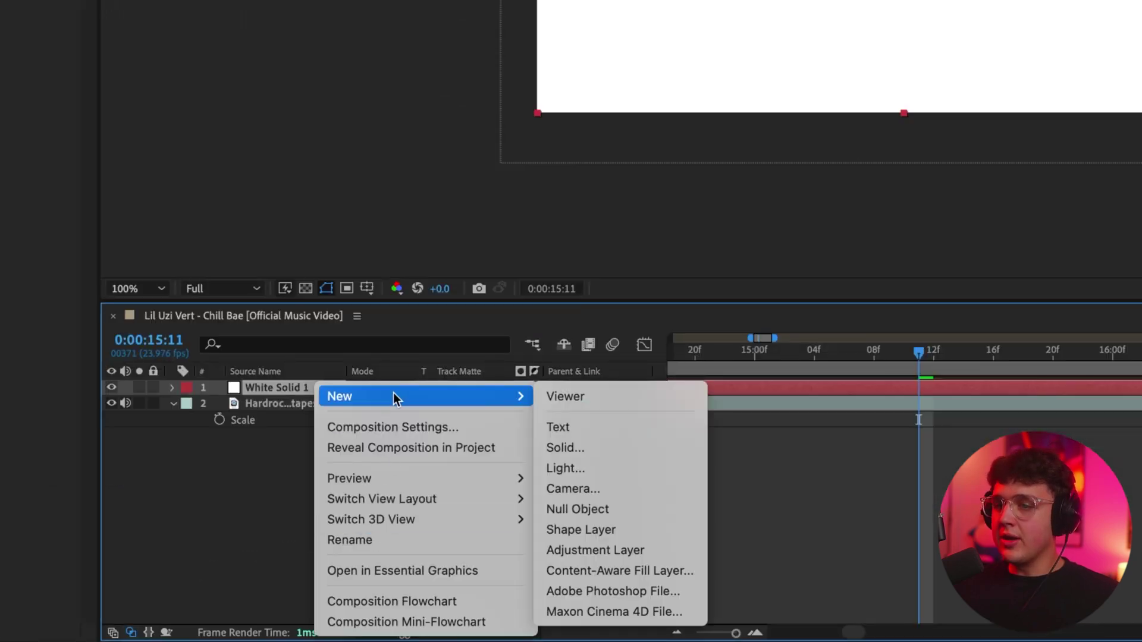
click(563, 446)
click(531, 409)
click(531, 400)
key(Return)
key(Return)
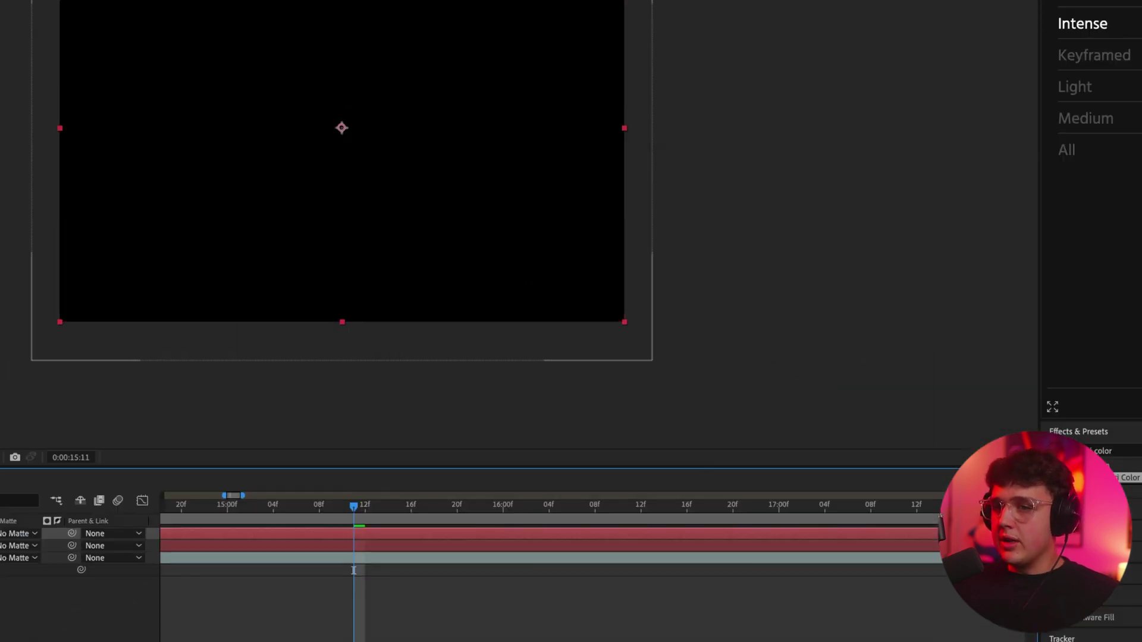
click(168, 521)
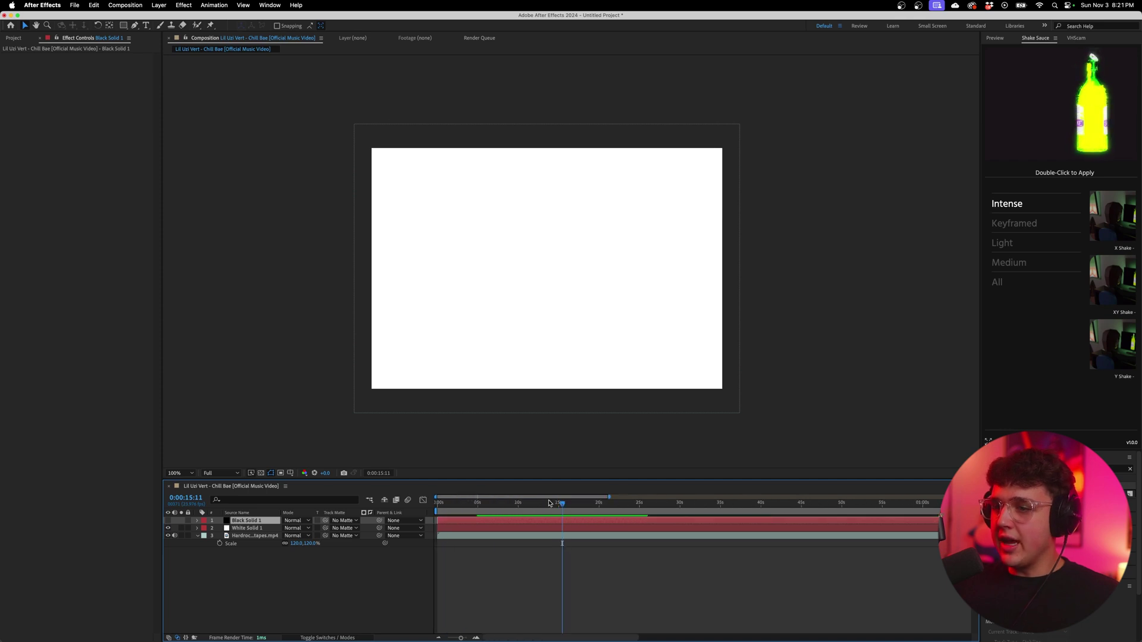
Split the white and black solids one frame after the composition start and delete the remainders, keeping one frame of each.
key(;)
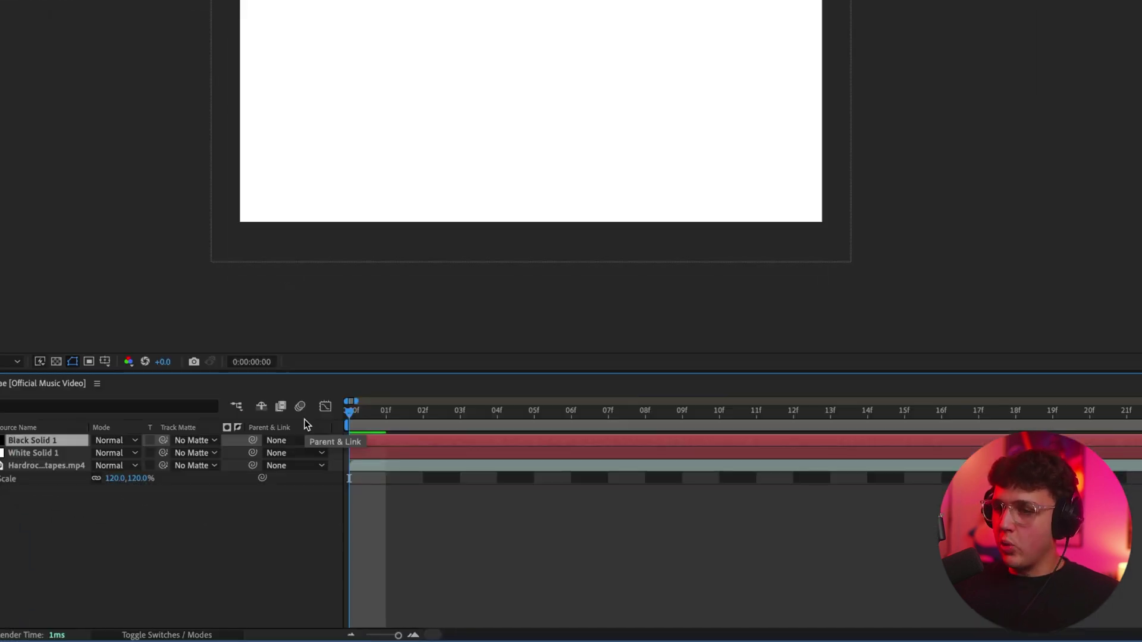
key(Page_Down)
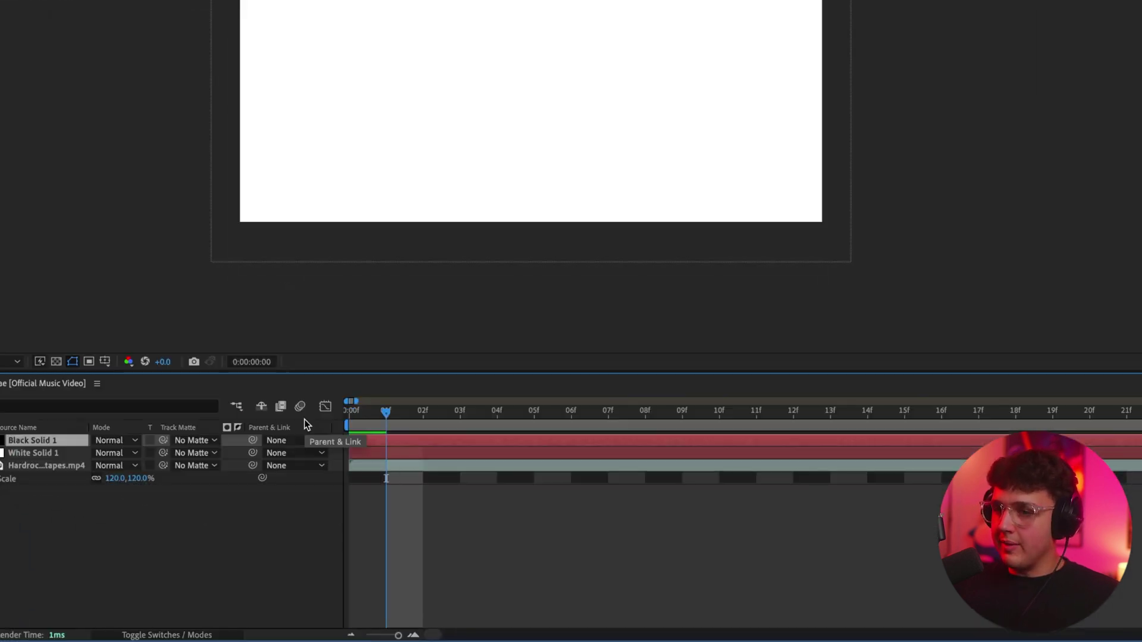
click(423, 453)
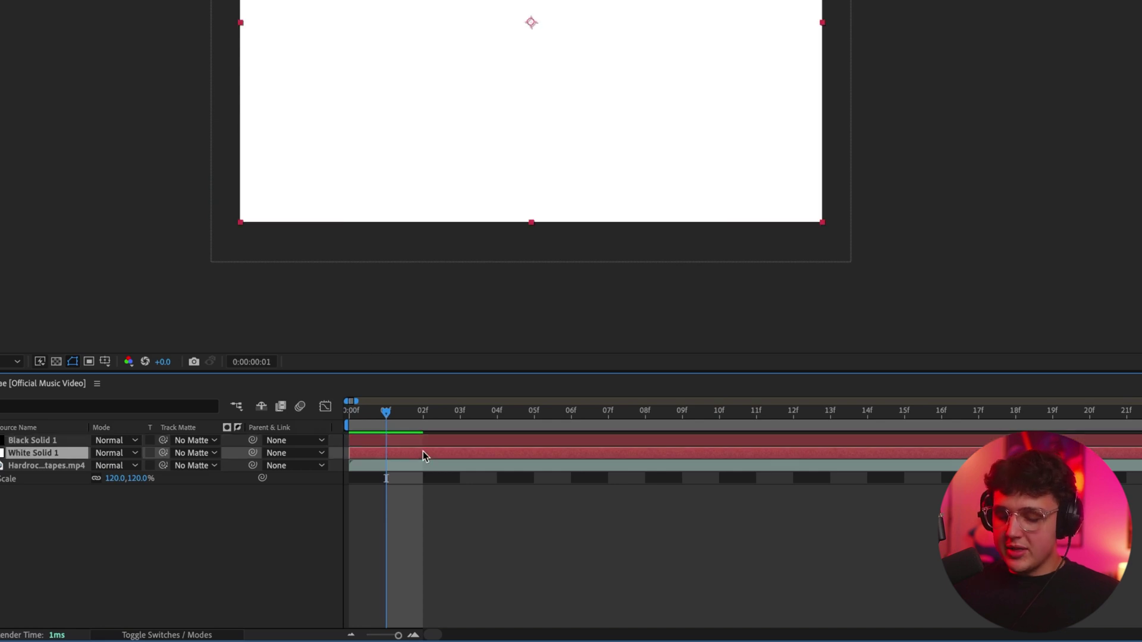
key(ctrl+shift+d)
click(409, 439)
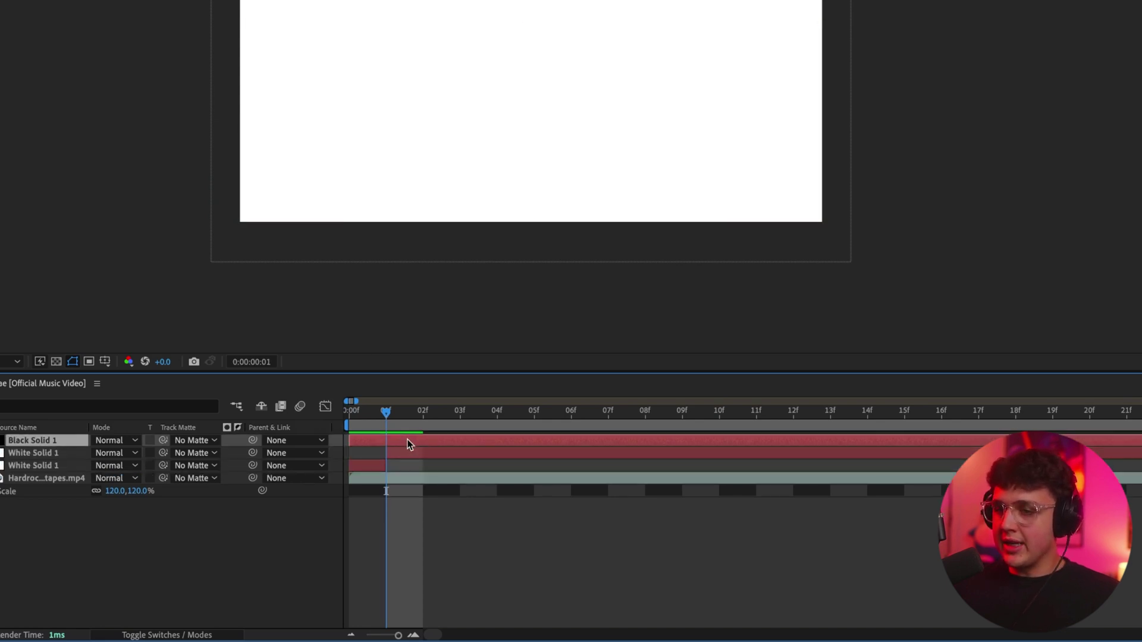
key(super+shift+d)
key(Delete)
click(406, 454)
key(Delete)
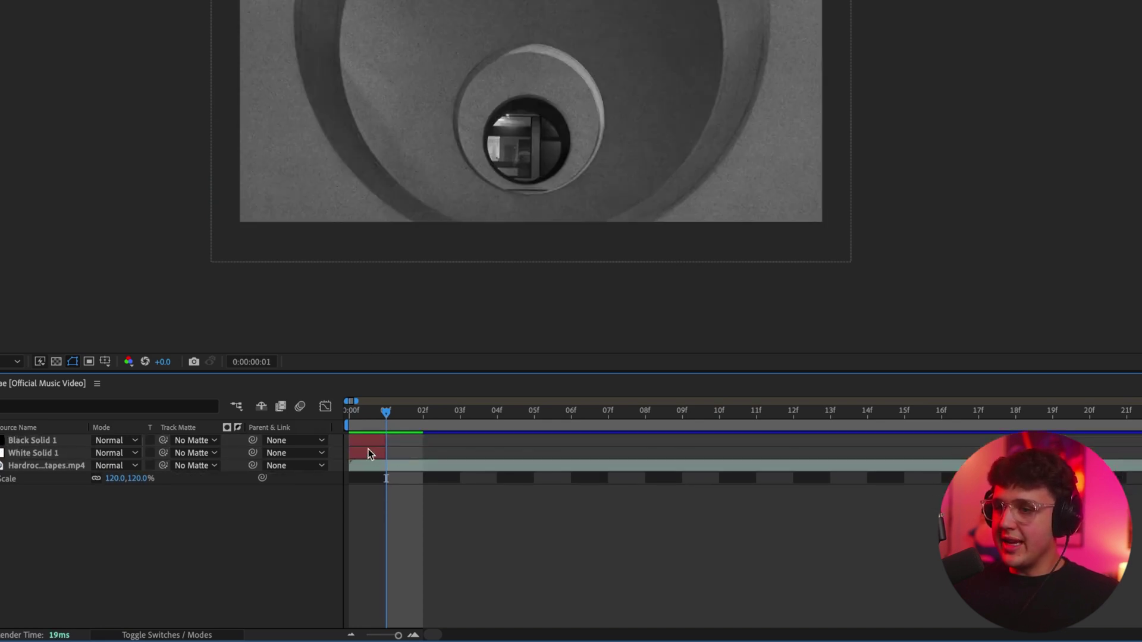
Shift the one-frame black solid so it starts at frame 1, right after the white solid.
click(366, 444)
key([)
drag(394, 436, 362, 436)
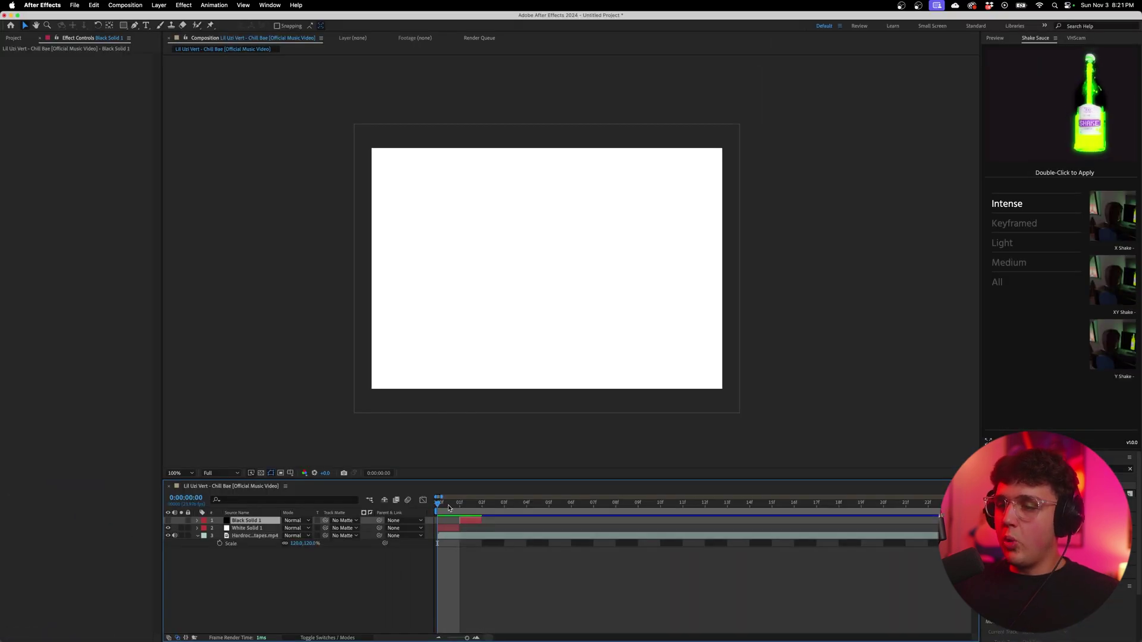
Duplicate the one-frame white solid and place the copy at frame 2, directly after the black solid.
click(450, 503)
click(449, 527)
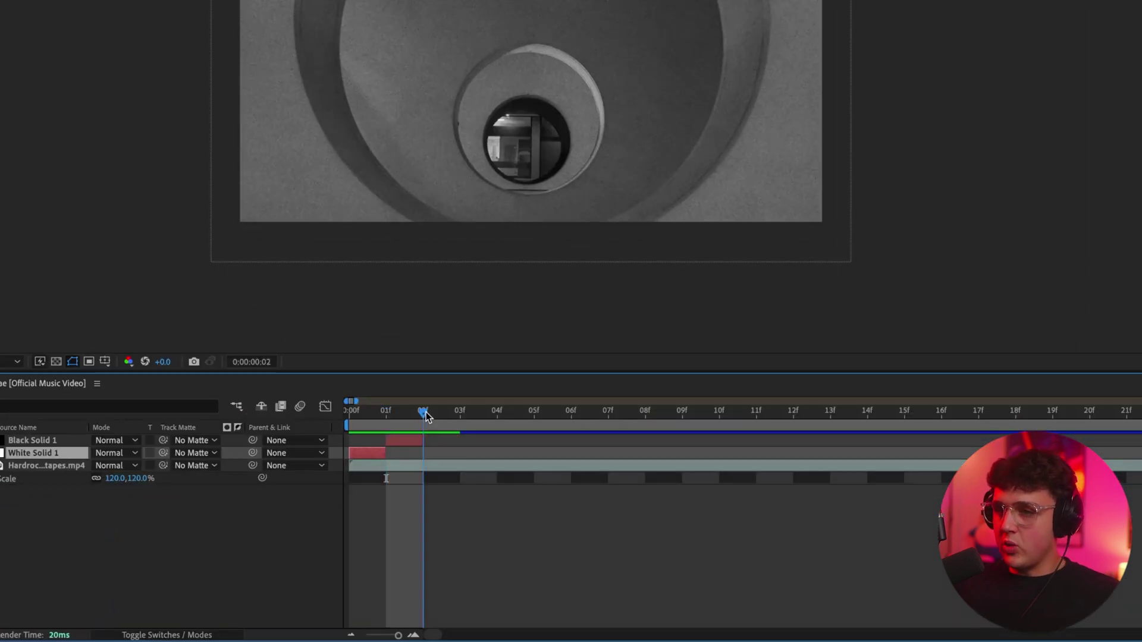
key(super+d)
drag(371, 452, 445, 452)
click(350, 414)
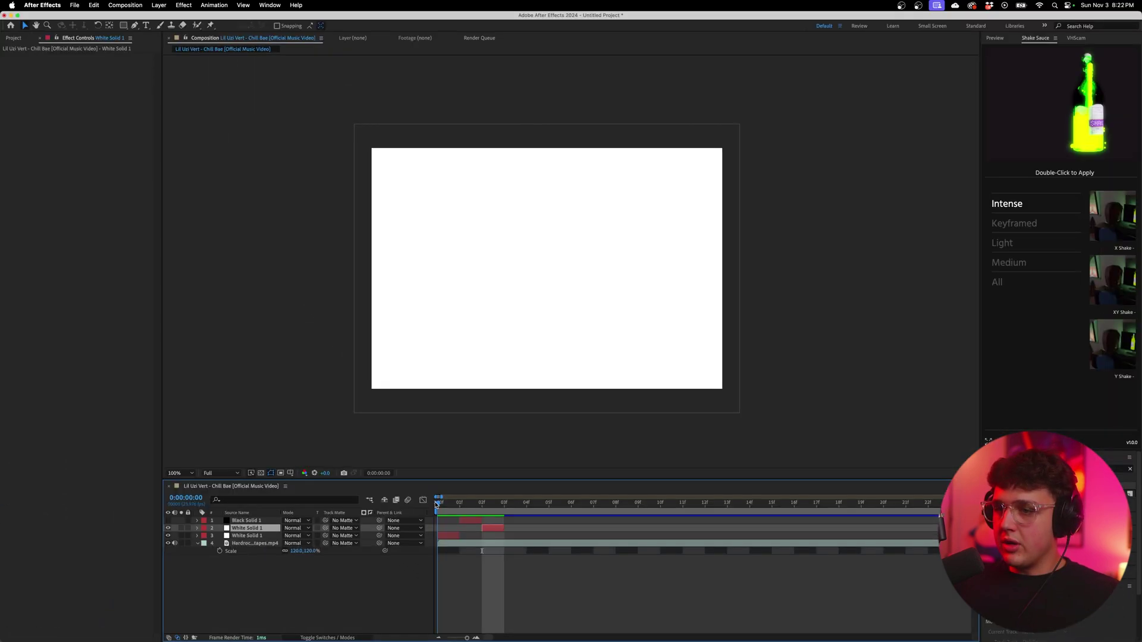
Pre-compose the black solid and both white solids as Pre-comp 1, moving all attributes into the new composition.
click(405, 440)
click(425, 415)
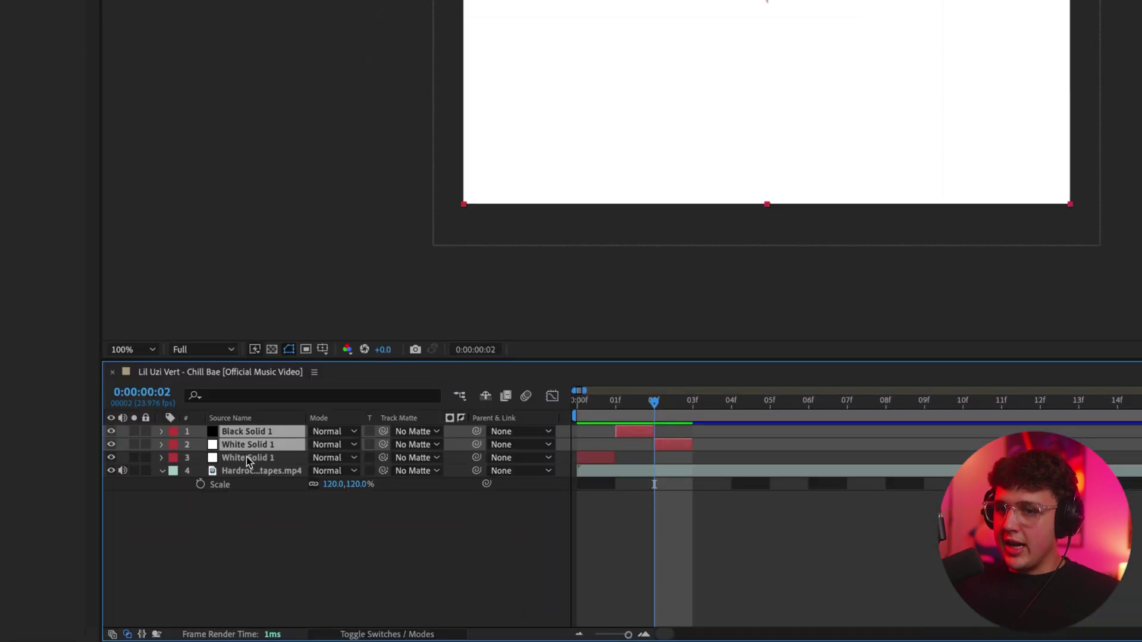
shift+click(246, 535)
right_click(246, 535)
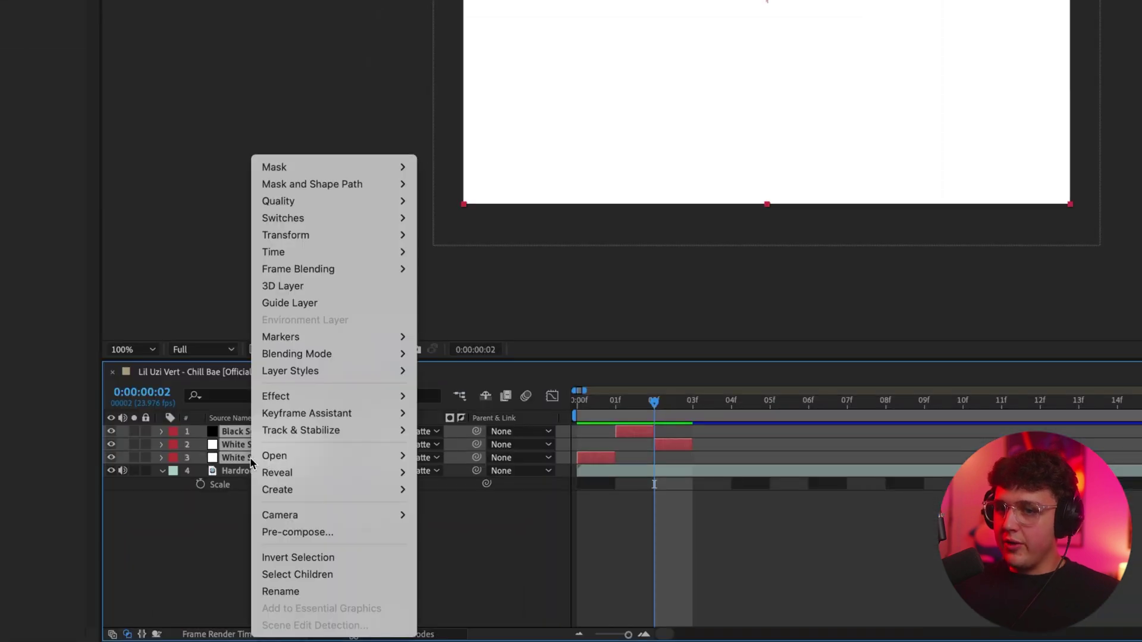
click(275, 577)
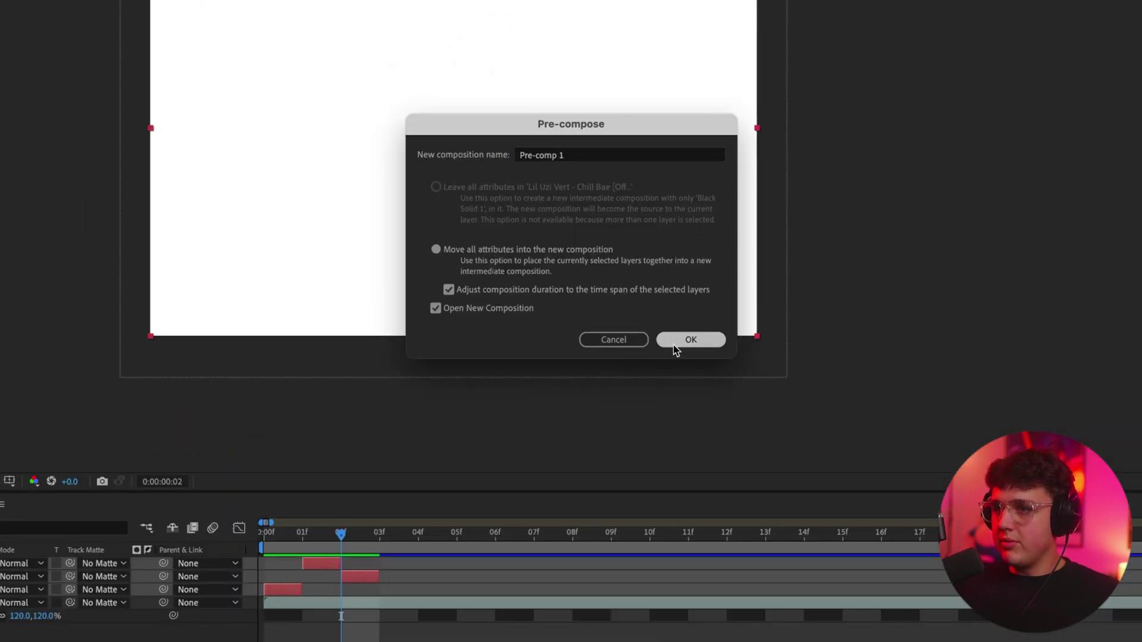
click(681, 339)
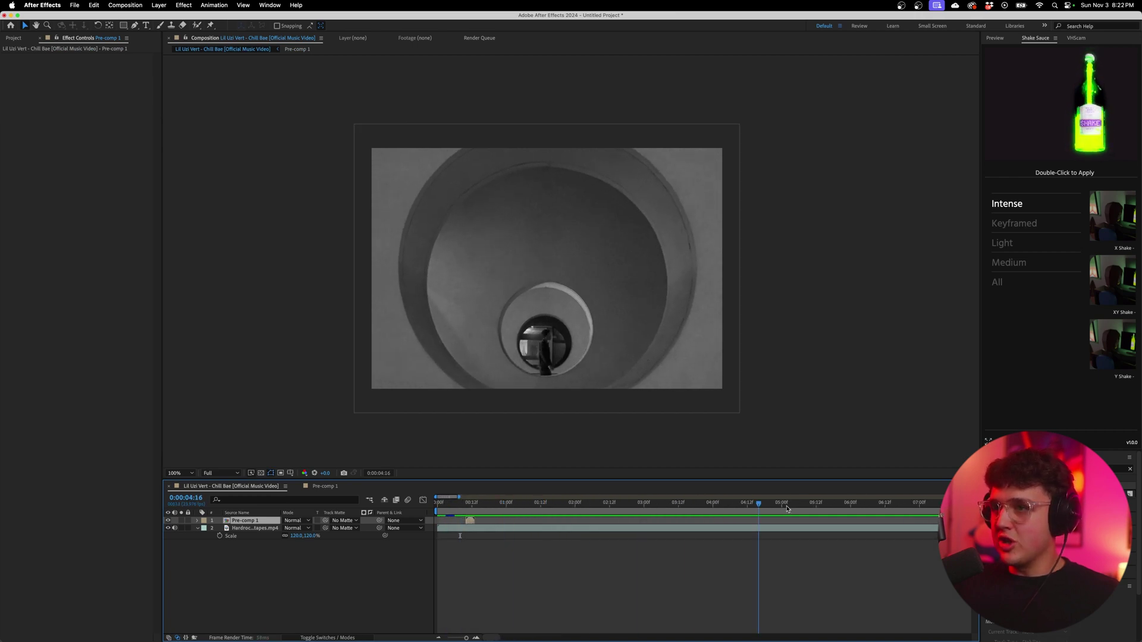
Find a cut further along the video and place the flash pre-comp at 0:00:15:00, checking its frames.
drag(875, 504, 864, 510)
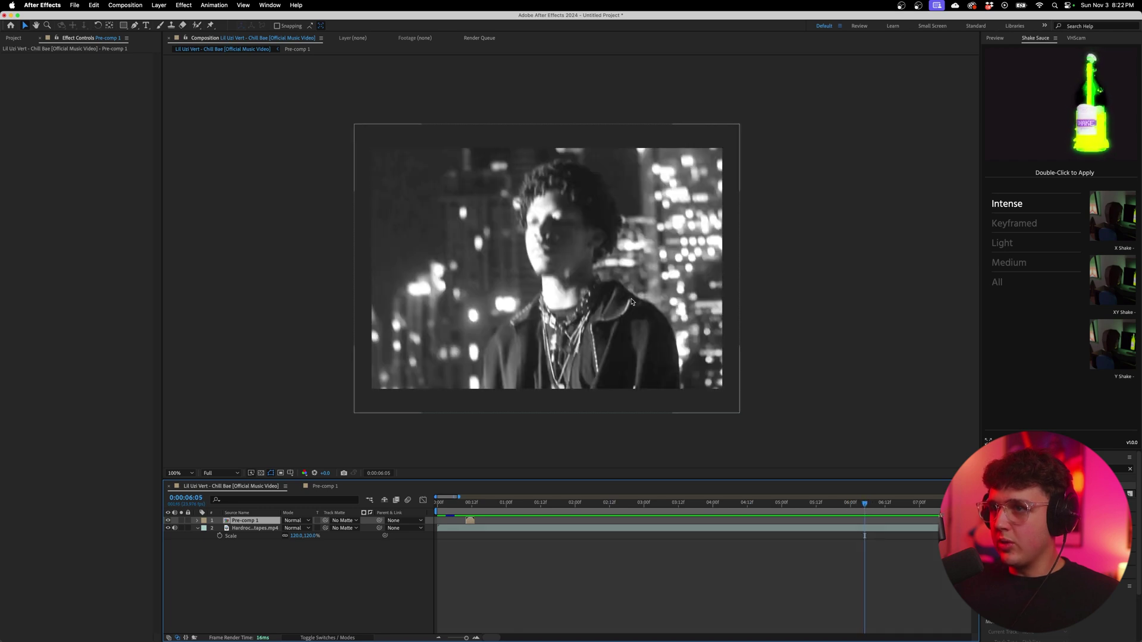
key(minus)
key(minus)
key(minus)
drag(541, 506, 535, 508)
key(super+Left)
key(super+Left)
key(super+Left)
key(super+Left)
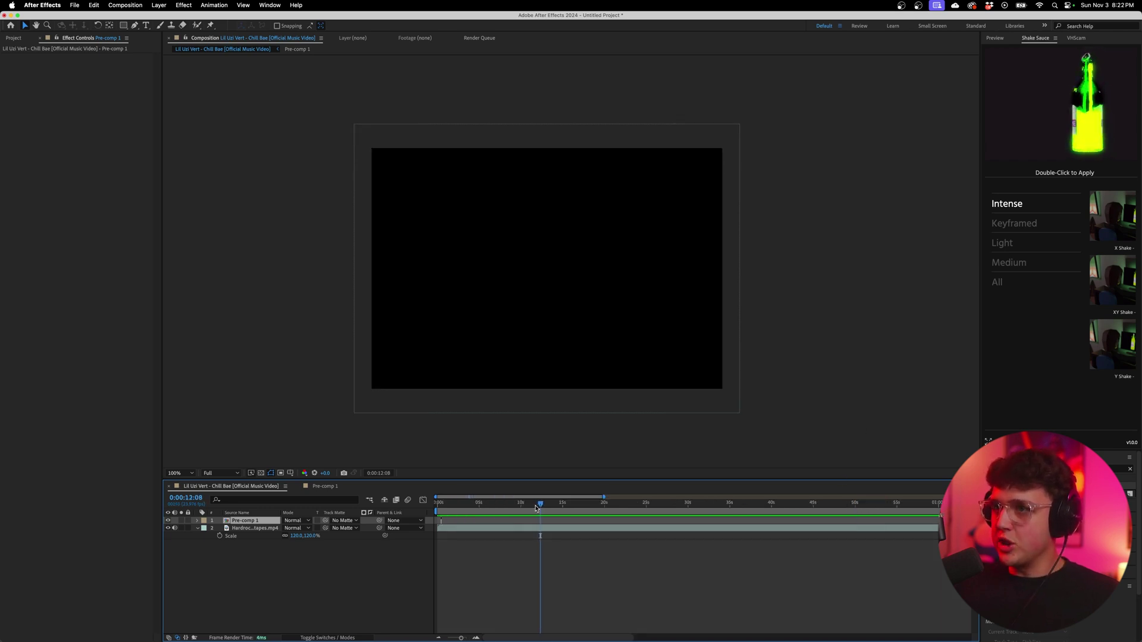
key(super+Left)
key(super+Left)
key(super+Right)
key(super+Right)
key(super+Right)
key(super+Right)
key(super+Left)
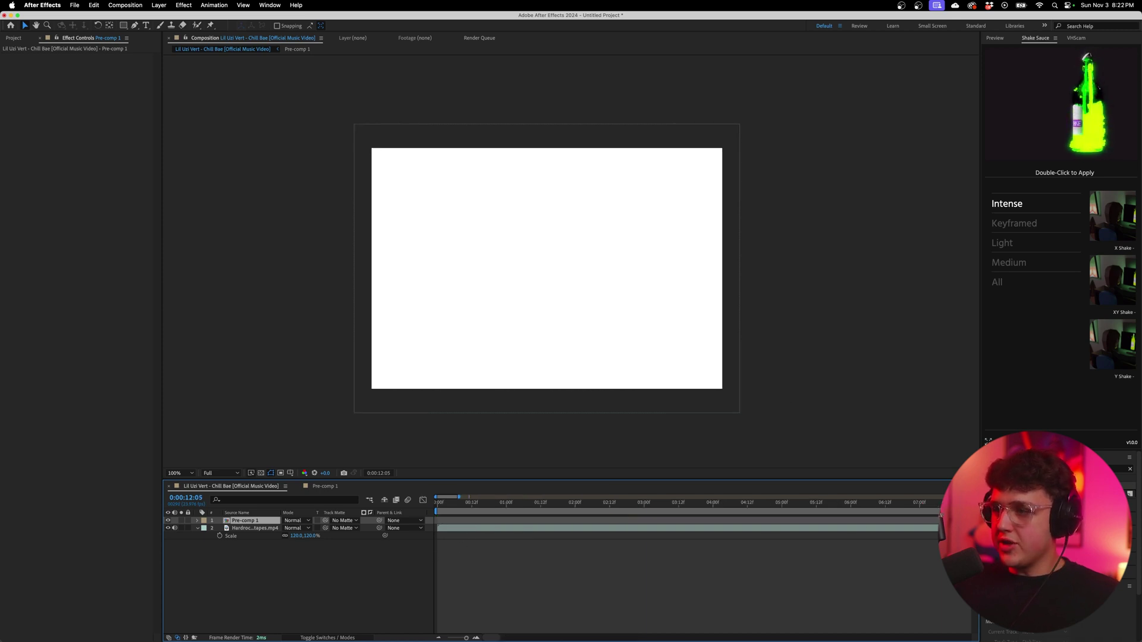
click(793, 507)
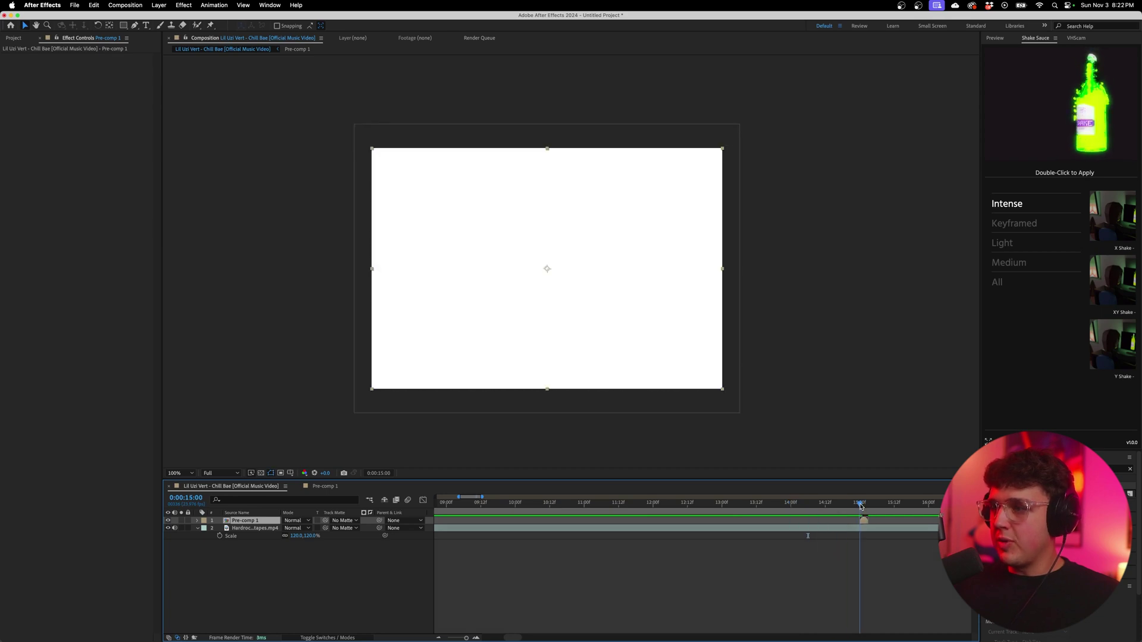
drag(859, 506, 861, 509)
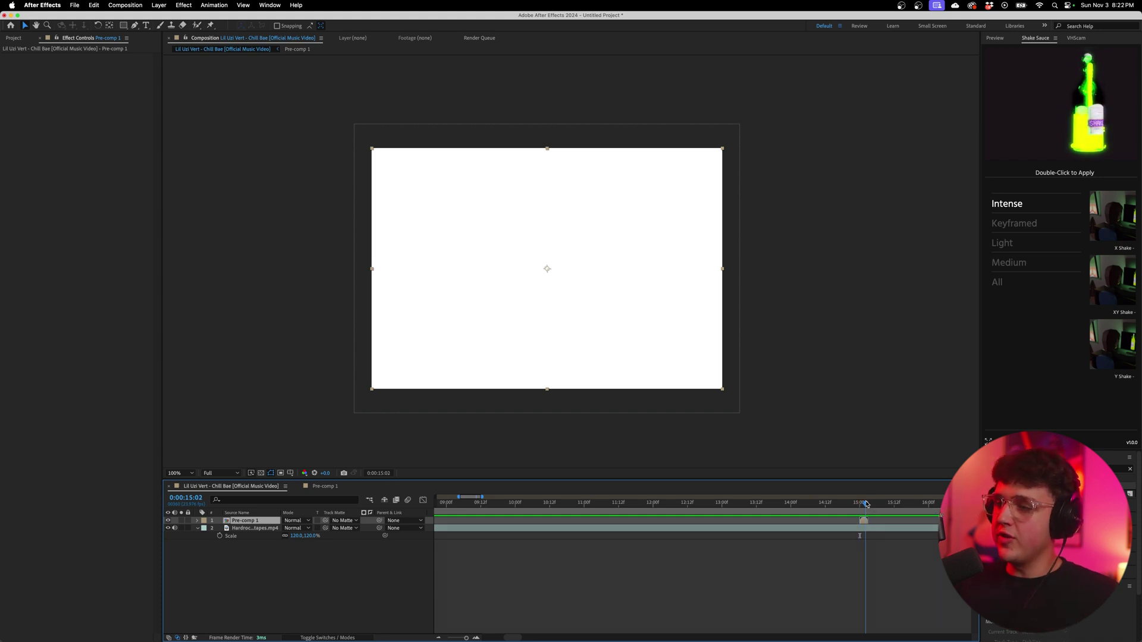
drag(865, 504, 863, 522)
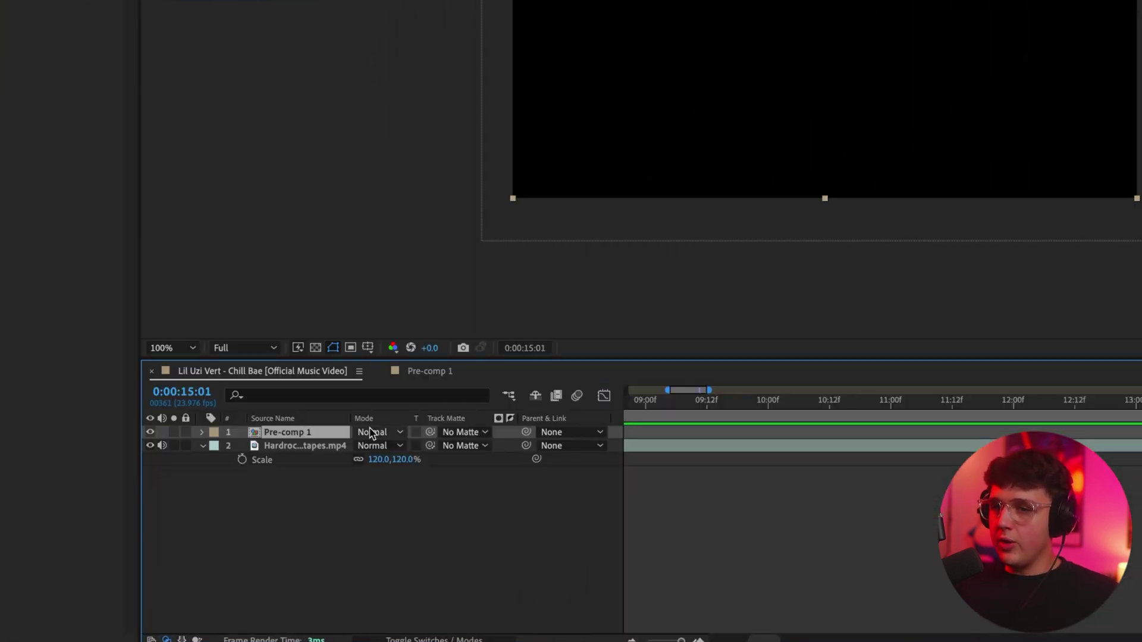
Set the flash pre-comp's blending mode to Overlay.
click(371, 432)
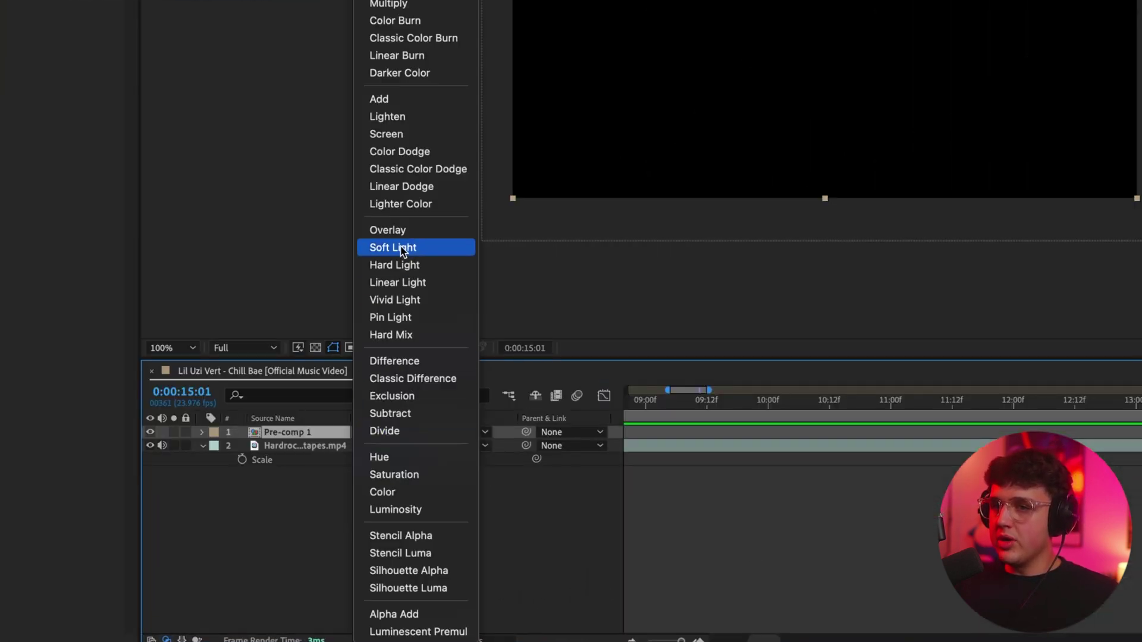
click(388, 230)
mouse_move(859, 507)
mouse_down()
mouse_move(871, 509)
mouse_move(861, 511)
mouse_up()
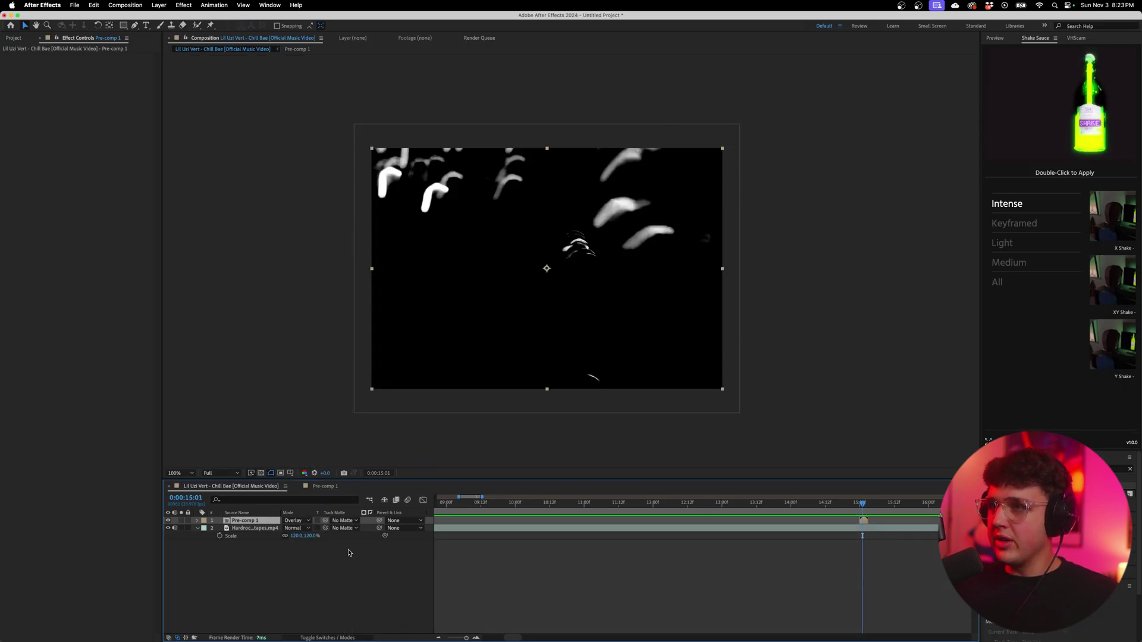
Set the flash pre-comp's blending mode to Screen and check the flash frames against the footage.
click(305, 521)
click(297, 354)
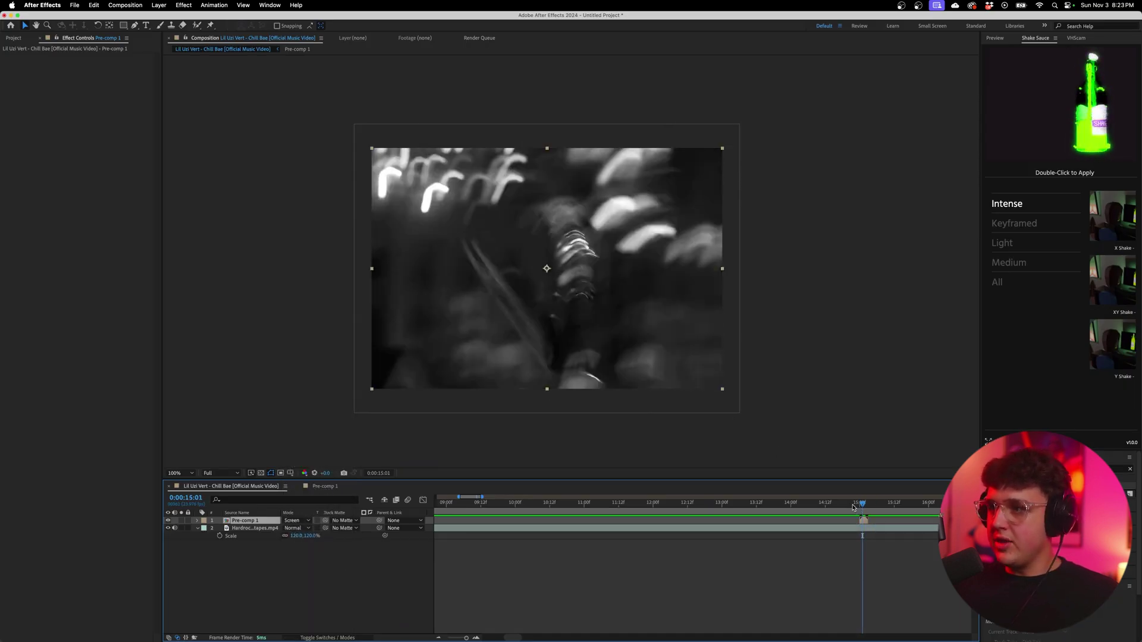
drag(862, 506, 852, 507)
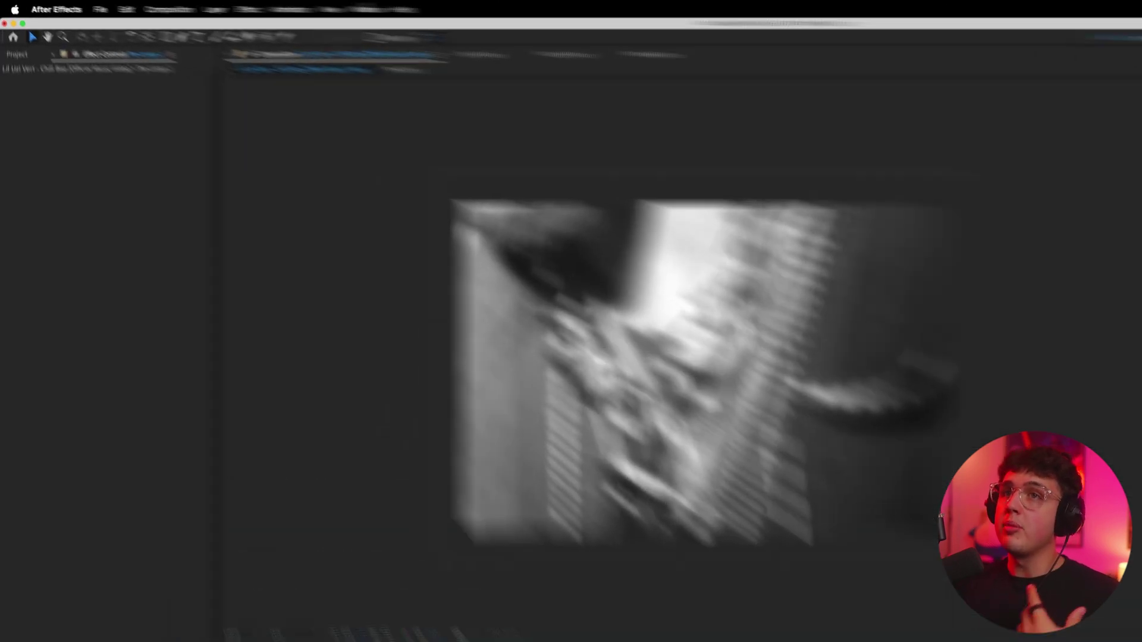
Open the Shake Sauce 2 extension alongside the other effect extensions.
click(268, 5)
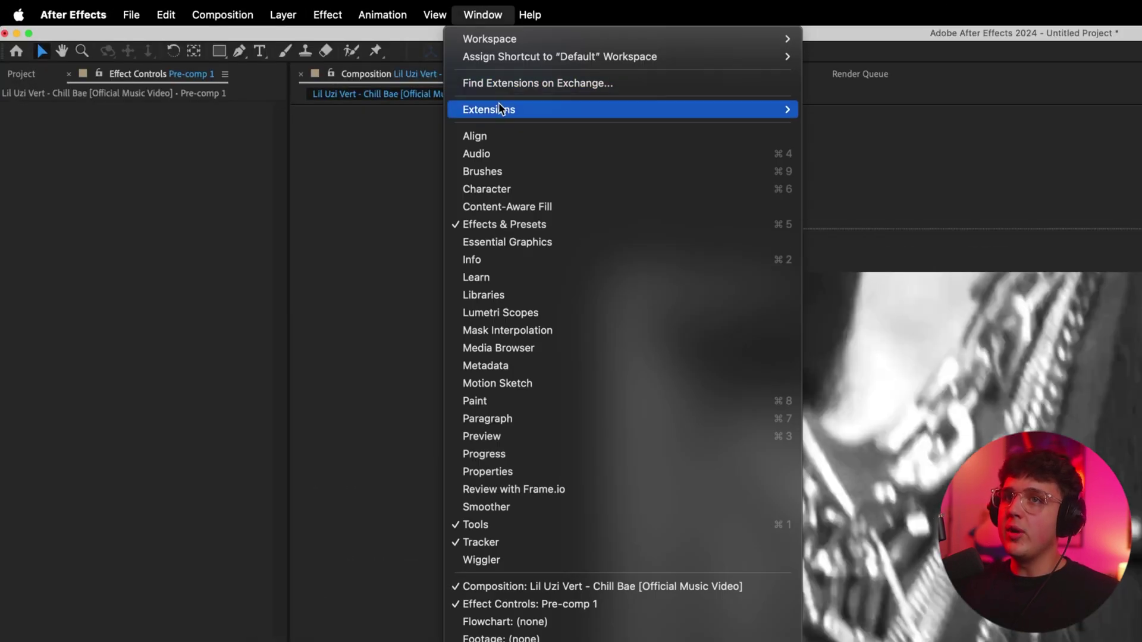
mouse_move(317, 59)
click(853, 180)
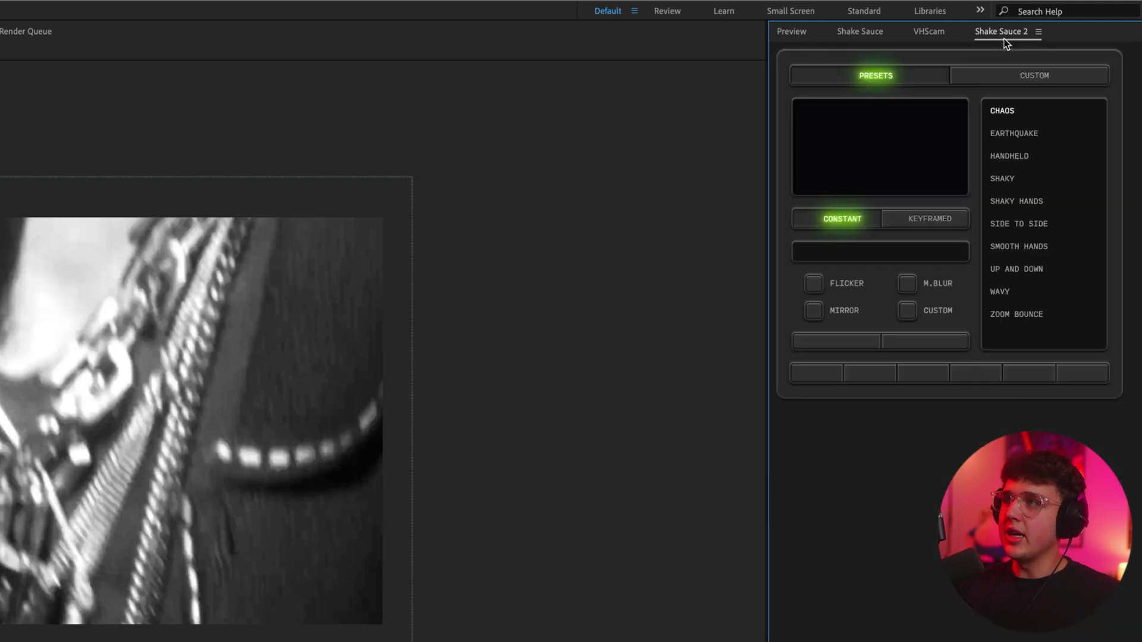
click(871, 31)
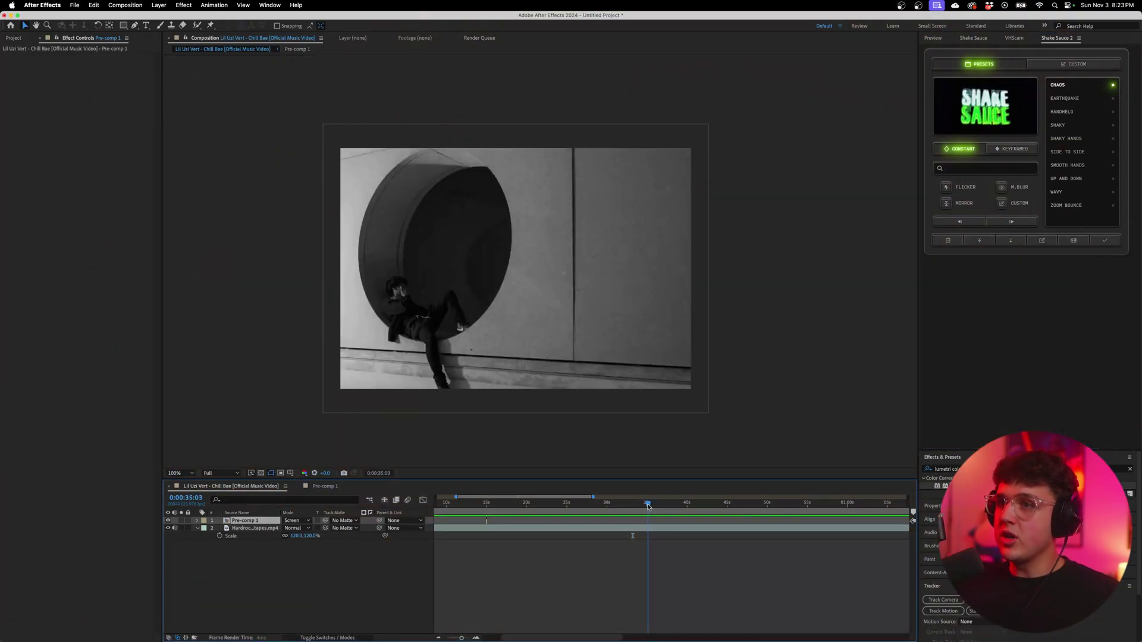
Park the playhead at the cut at 0:00:35:04 and add a new adjustment layer above the pre-comp.
drag(647, 506, 648, 504)
right_click(361, 520)
mouse_move(374, 526)
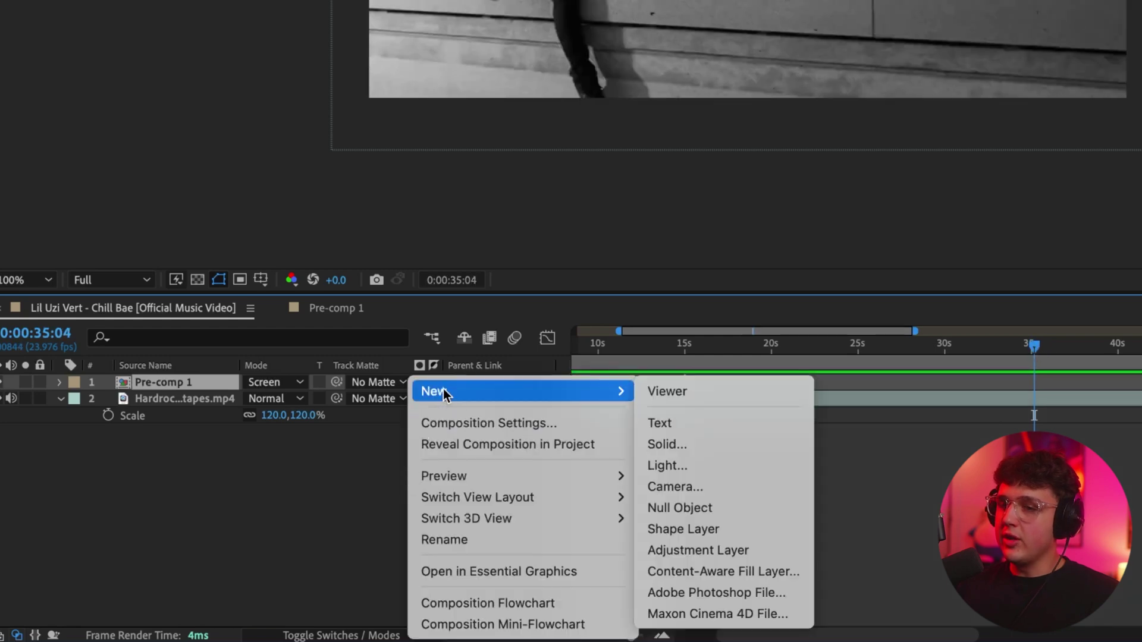
click(716, 548)
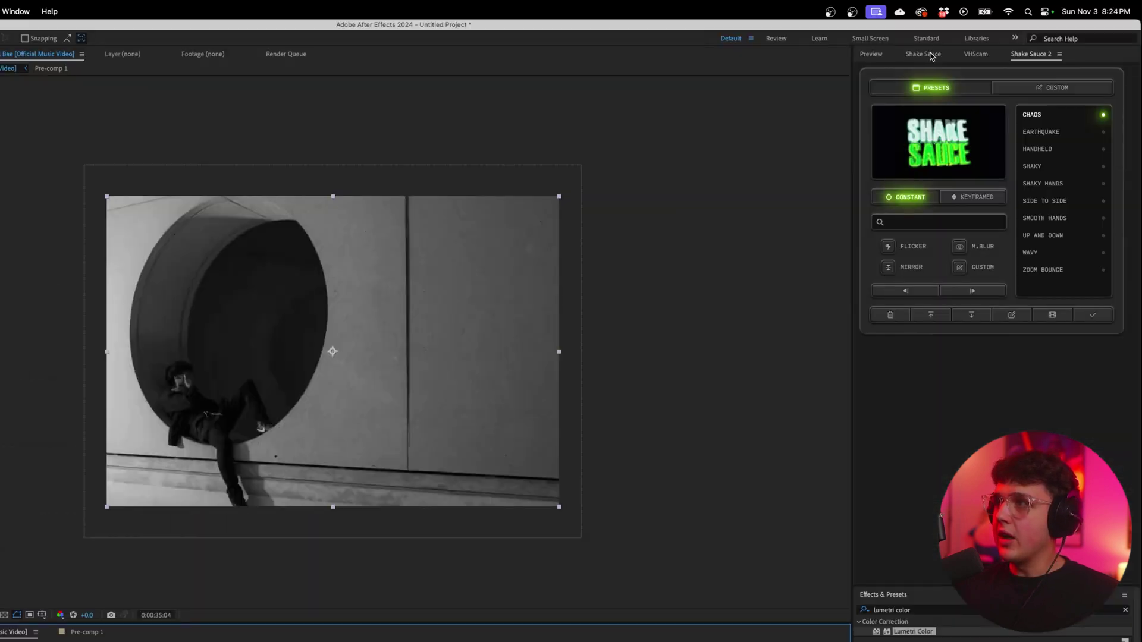
Apply the Quick Hit with Flash preset from the original Shake Sauce library to the new adjustment layer.
click(926, 54)
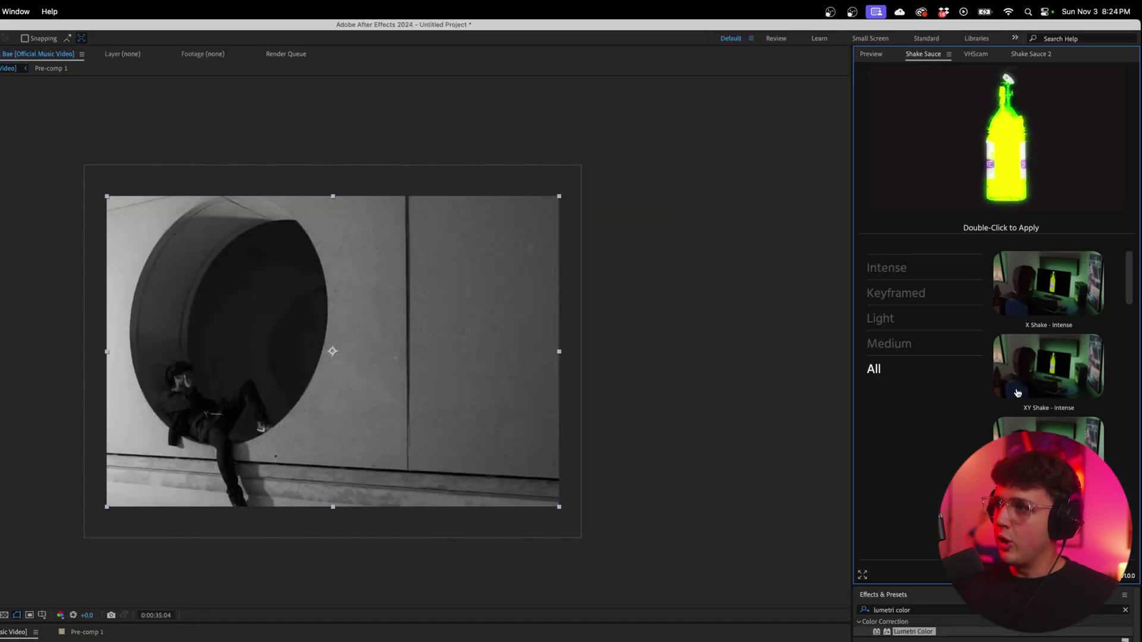
click(874, 368)
scroll(1052, 380, down, 10)
scroll(1062, 402, down, 3)
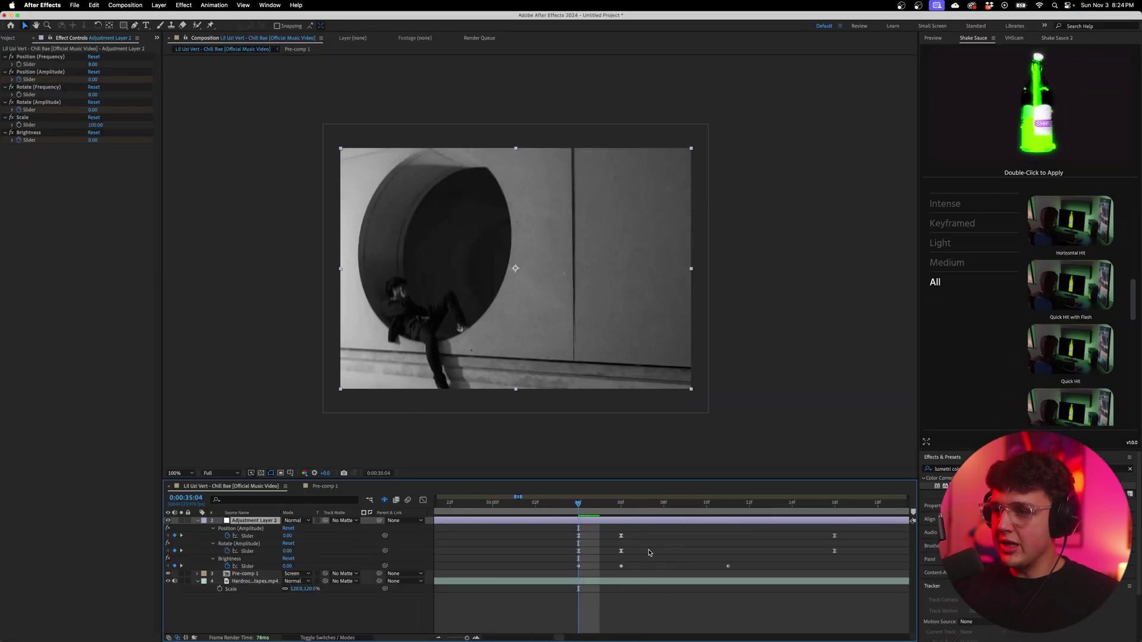
Shift the position, rotation and brightness keyframes on the adjustment layer two frames earlier and play back the hit.
drag(850, 529, 572, 571)
drag(622, 538, 578, 538)
key(space)
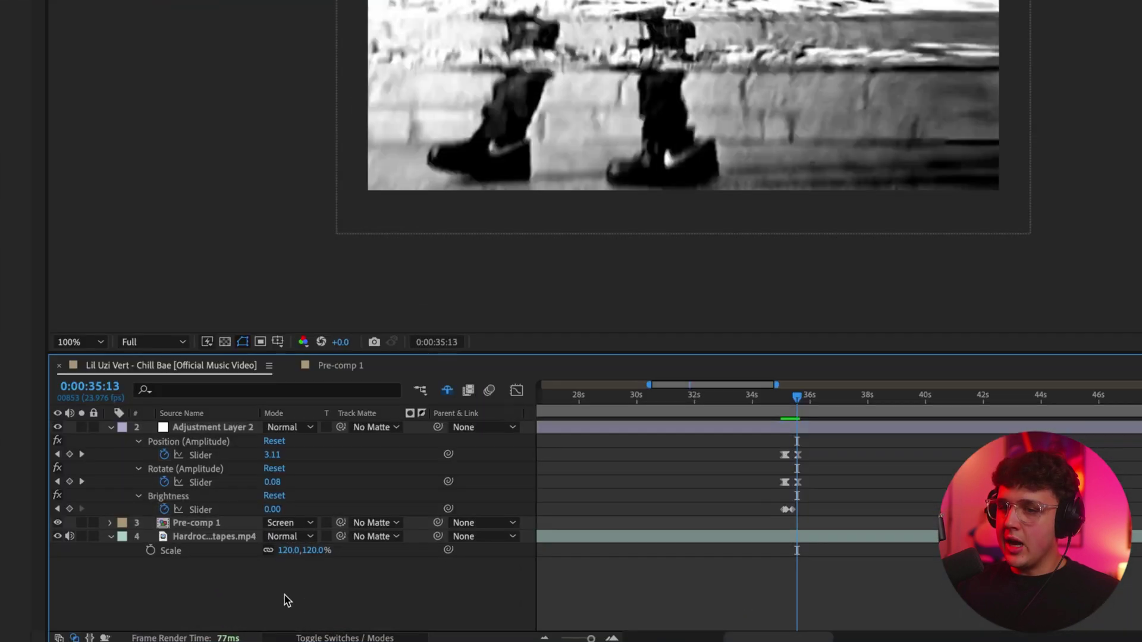
Add another adjustment layer on top and move the playhead to 0:00:51:08 for the next shake.
right_click(286, 614)
mouse_move(301, 525)
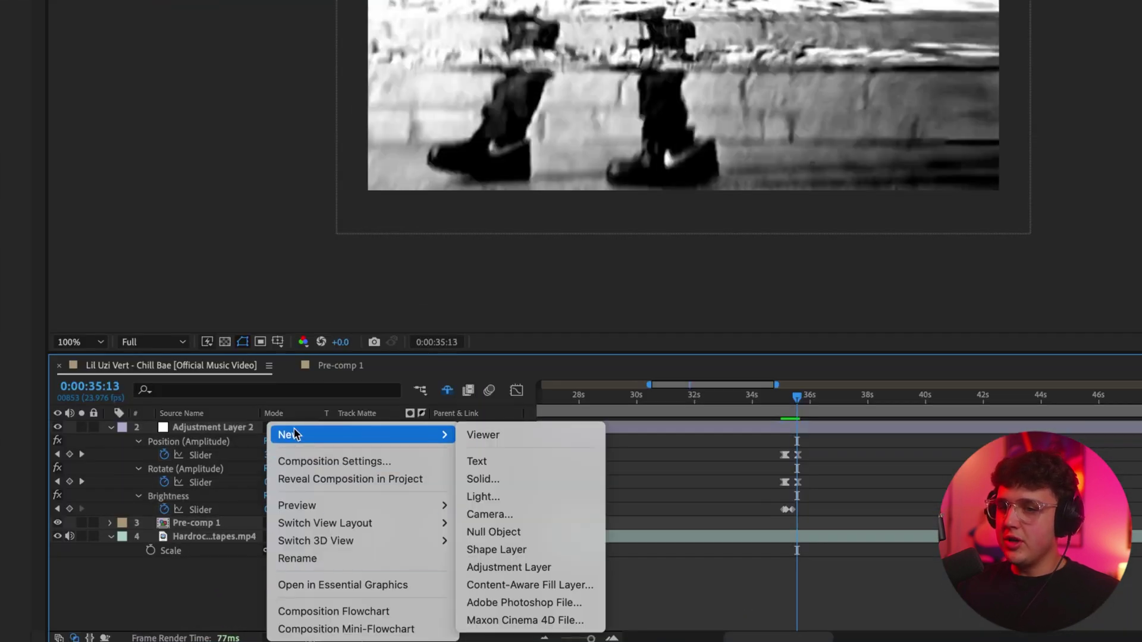
click(508, 567)
drag(796, 397, 1141, 399)
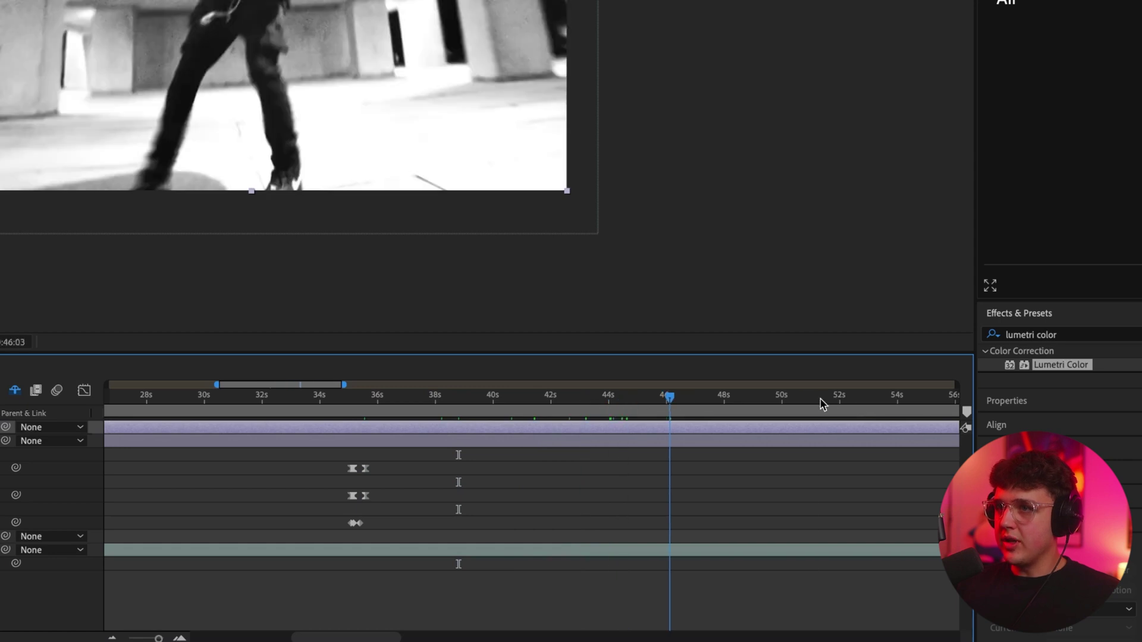
click(829, 397)
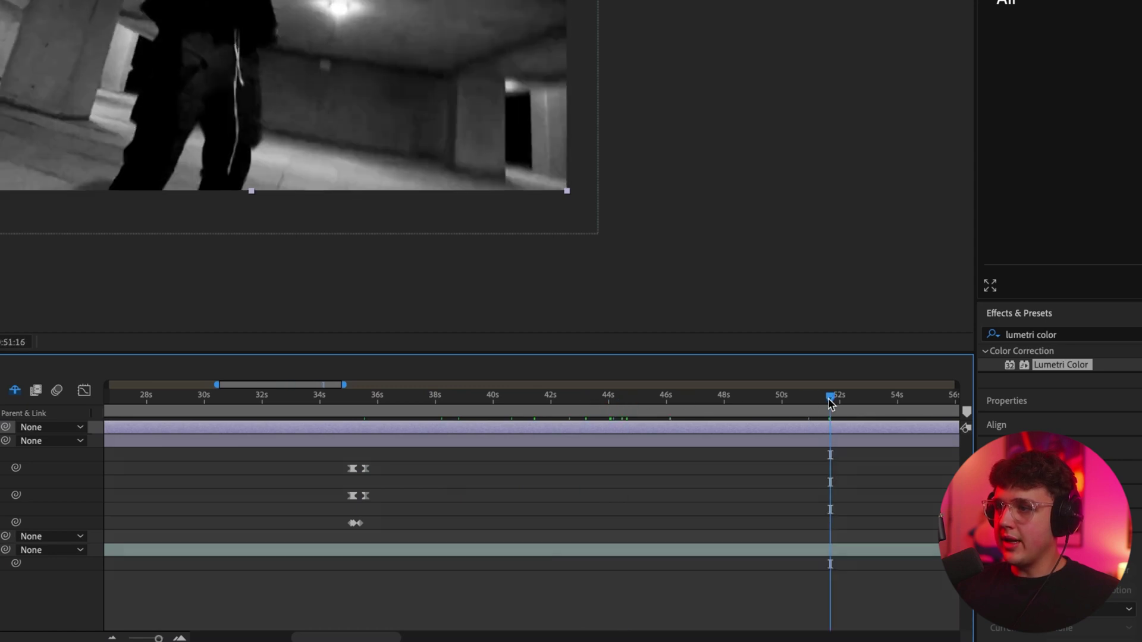
mouse_move(830, 399)
mouse_down()
mouse_move(805, 397)
mouse_move(820, 397)
mouse_up()
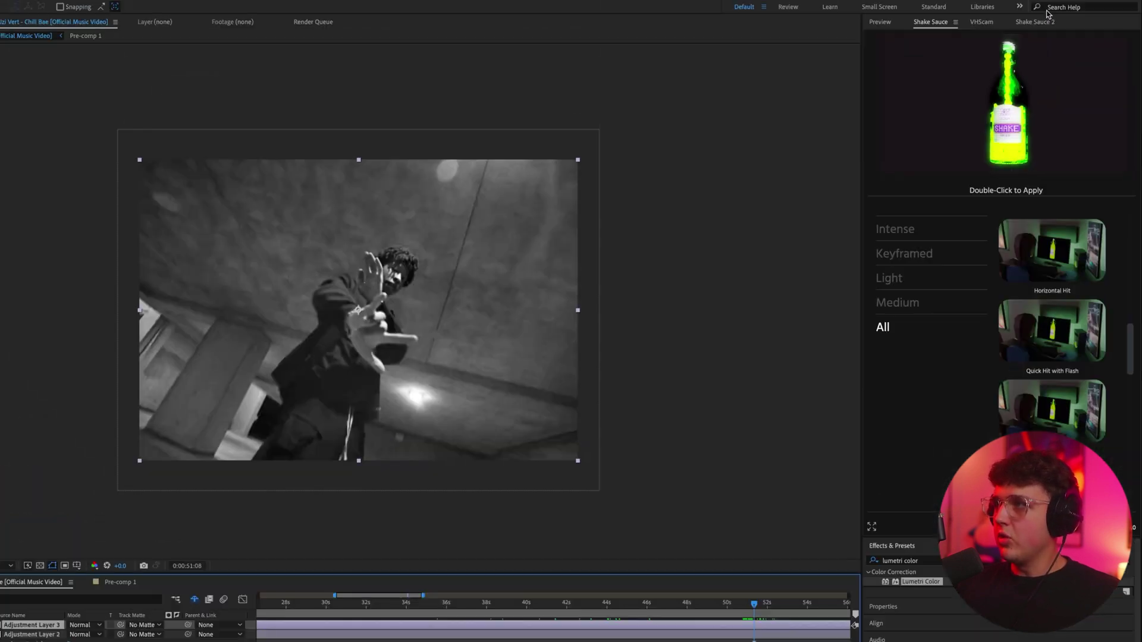
Apply the Twitch preset from the keyframed presets of Shake Sauce 2.
click(1048, 22)
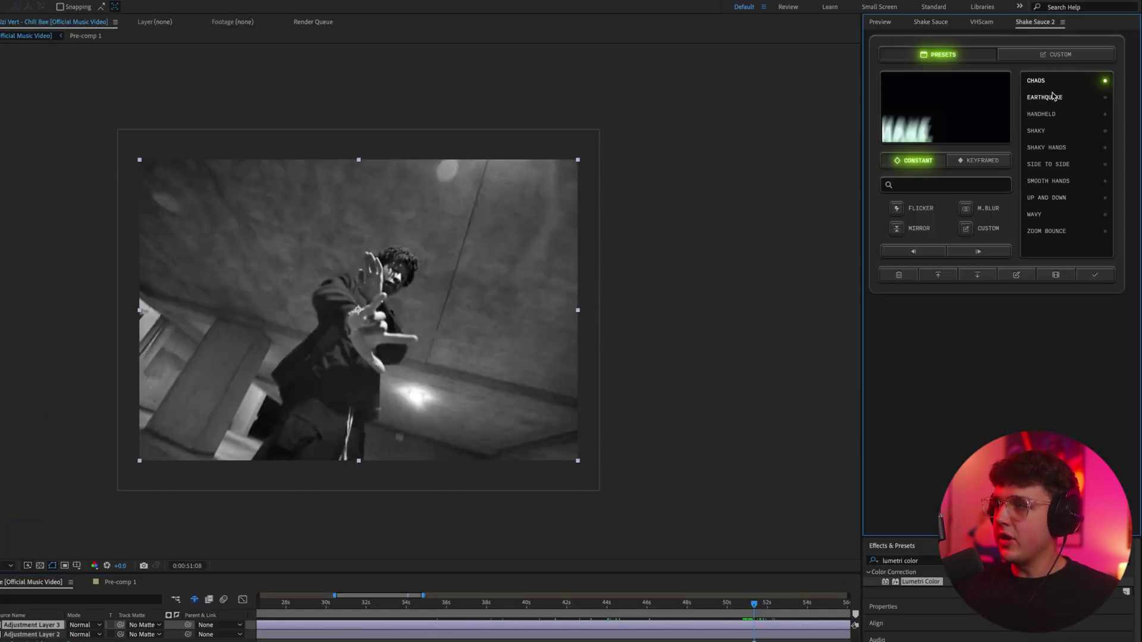
click(989, 159)
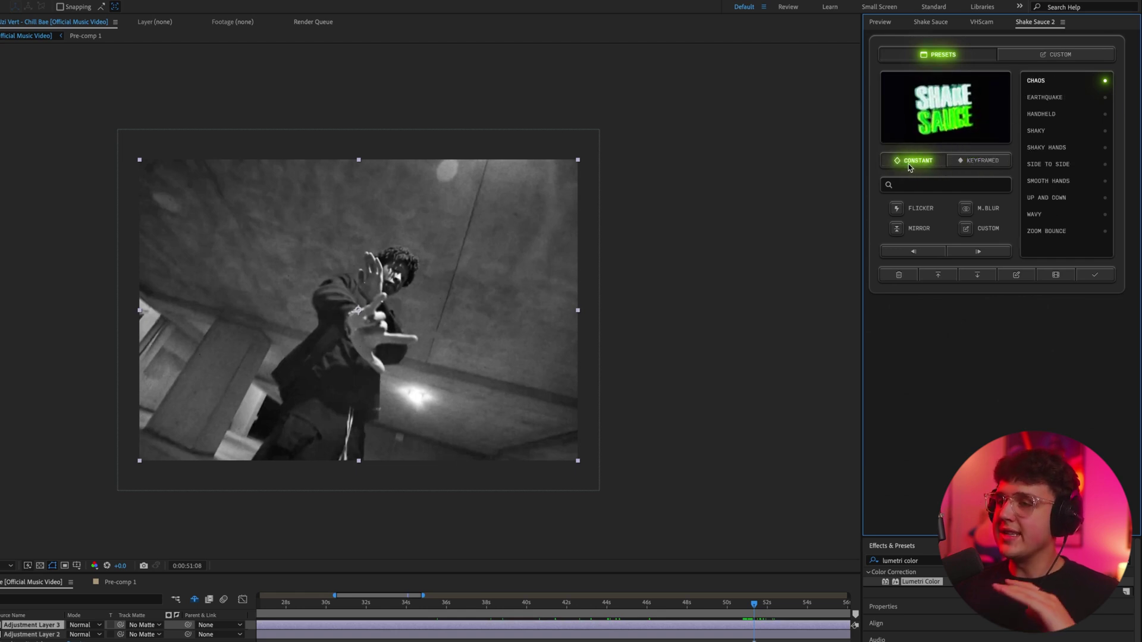
click(968, 161)
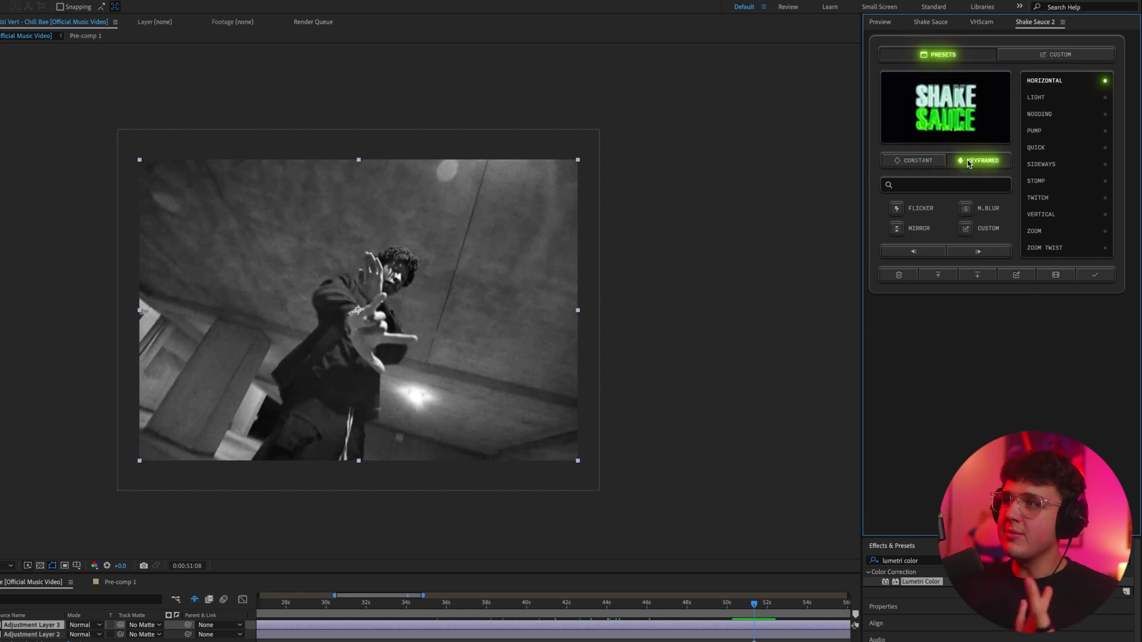
click(1051, 231)
scroll(1050, 178, down, 1)
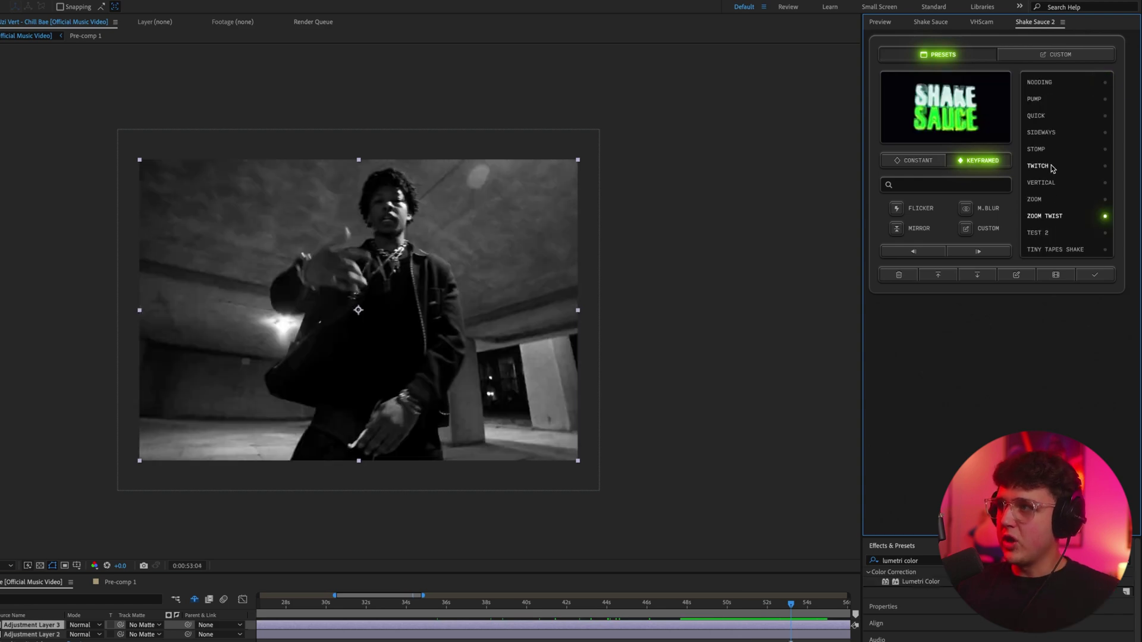
click(1091, 274)
Play back the footage around 0:00:52:14 to review the Twitch shake.
click(778, 607)
key(space)
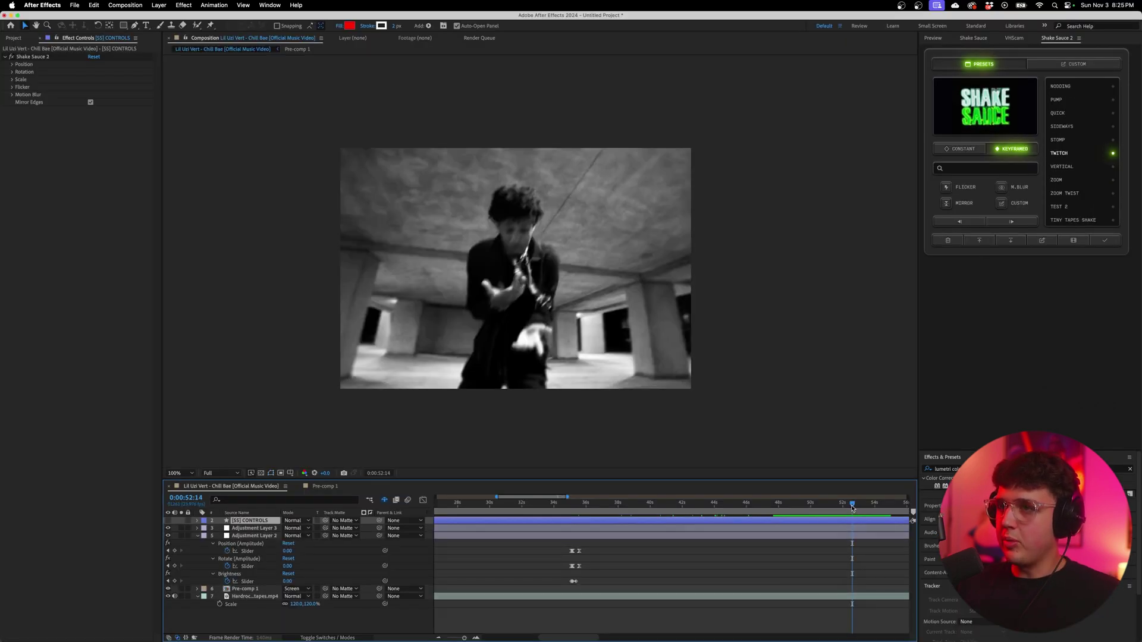
key(space)
key(space)
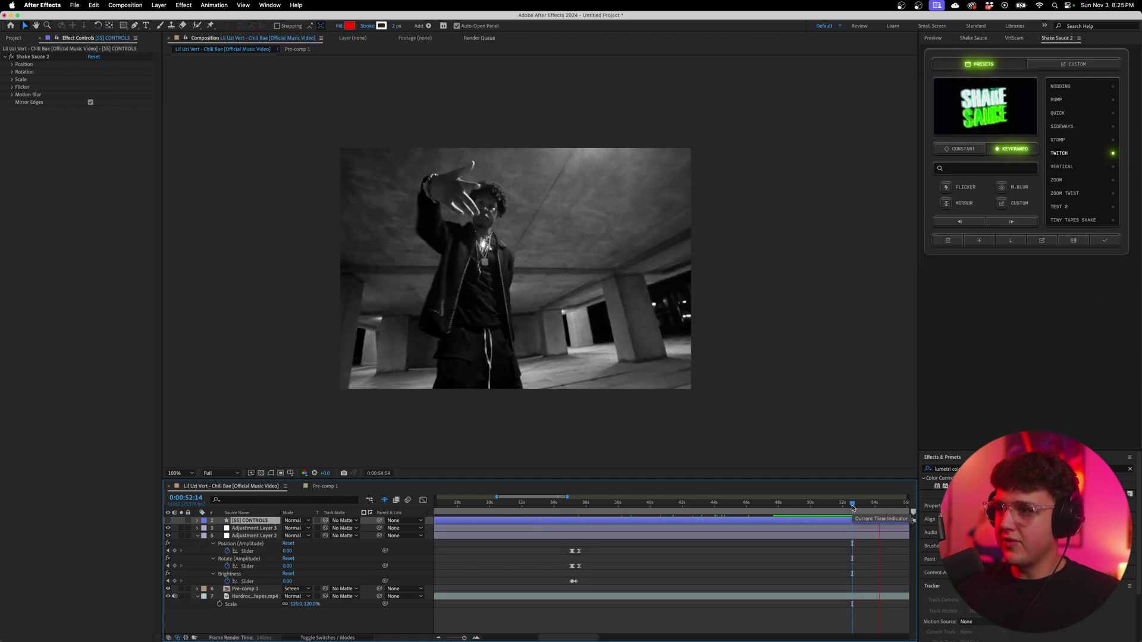